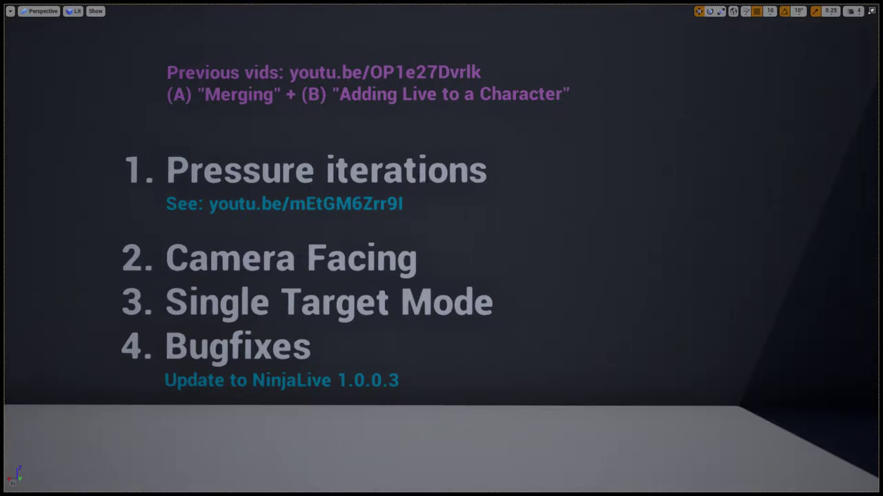
Play the level and run the character around and through the smoke column near the stairs to examine the fluid interaction
key(alt+p)
click(428, 182)
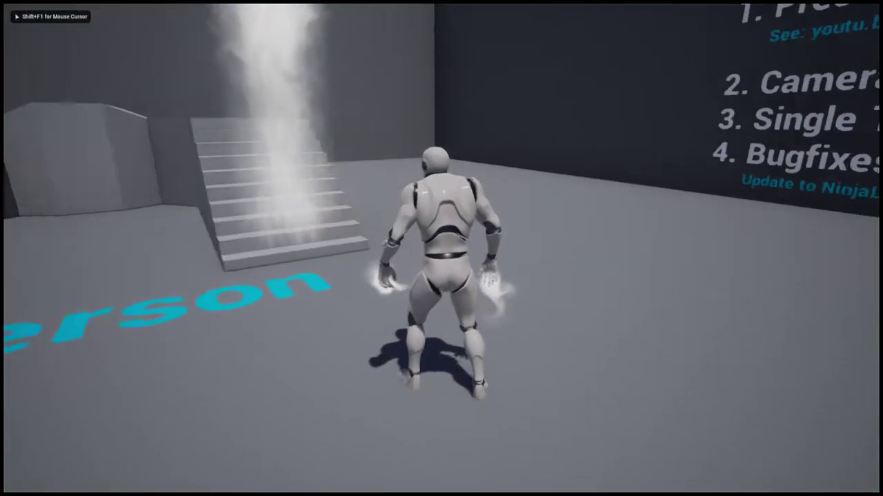
key(w)
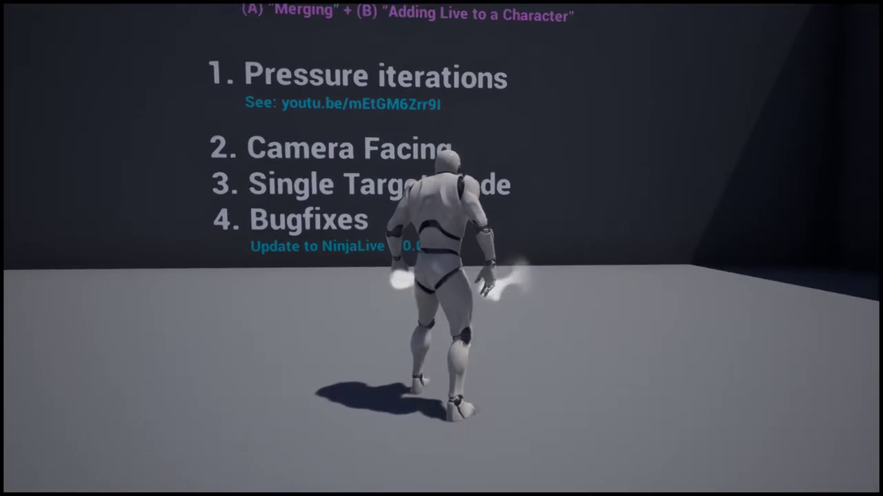
key(a)
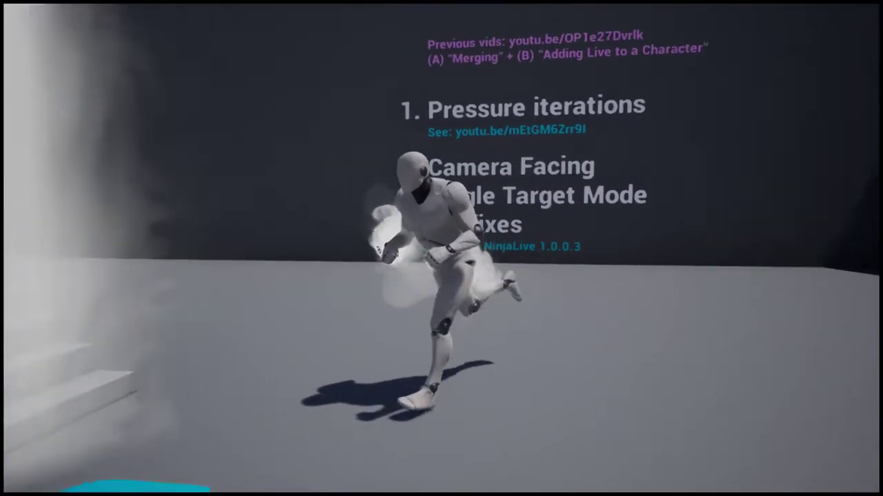
key(s)
key(d)
key(s)
key(w)
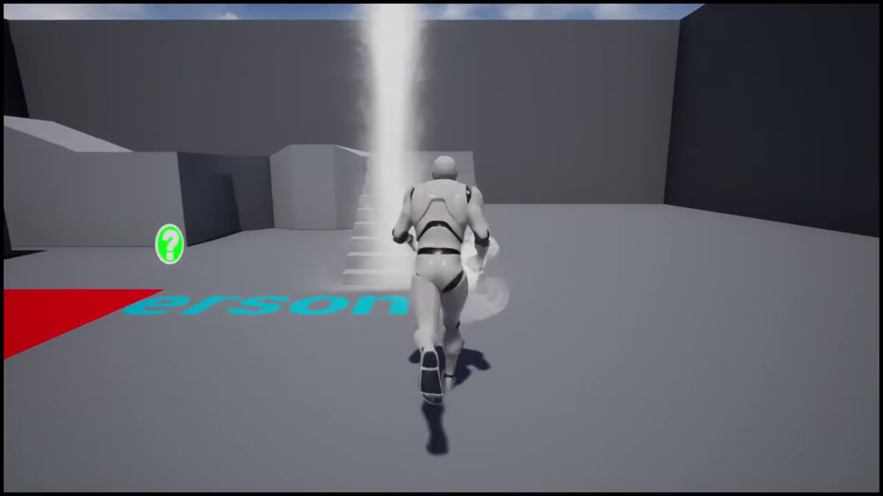
key(a)
key(s)
key(w)
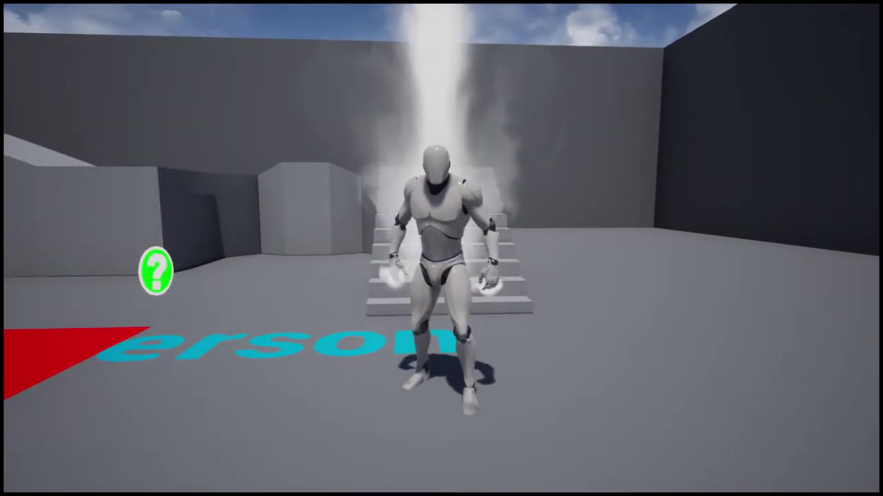
key(d)
key(w)
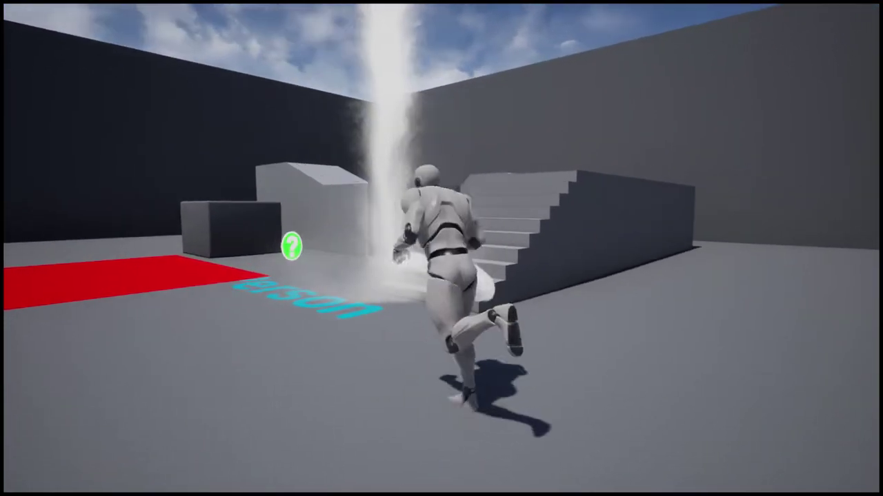
key(a)
key(w)
key(s)
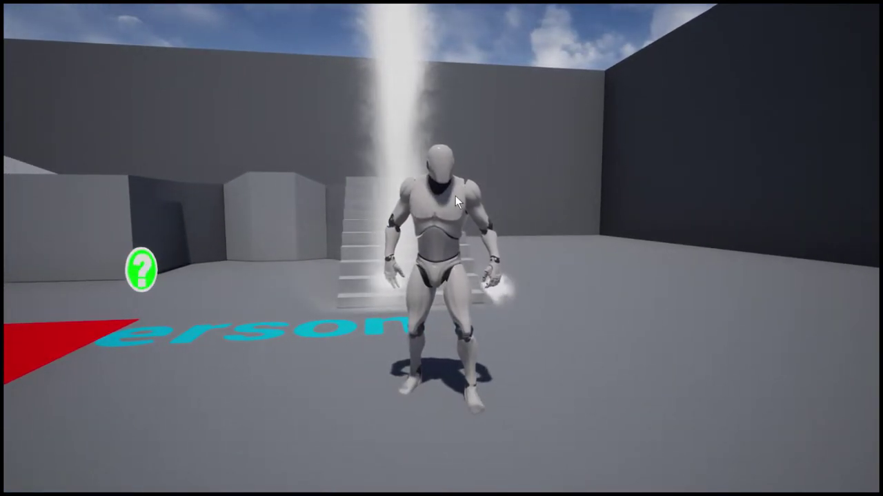
key(Escape)
Select the NinjaLive2 actor above the stairs, leave the full-screen viewport, and show its NinjaLiveComponent settings
right_drag(453, 200, 445, 180)
key(s)
click(437, 207)
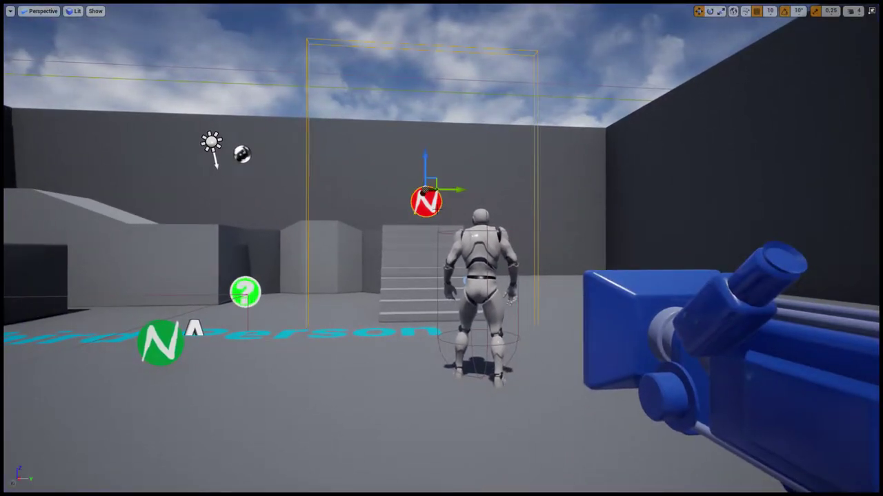
key(F11)
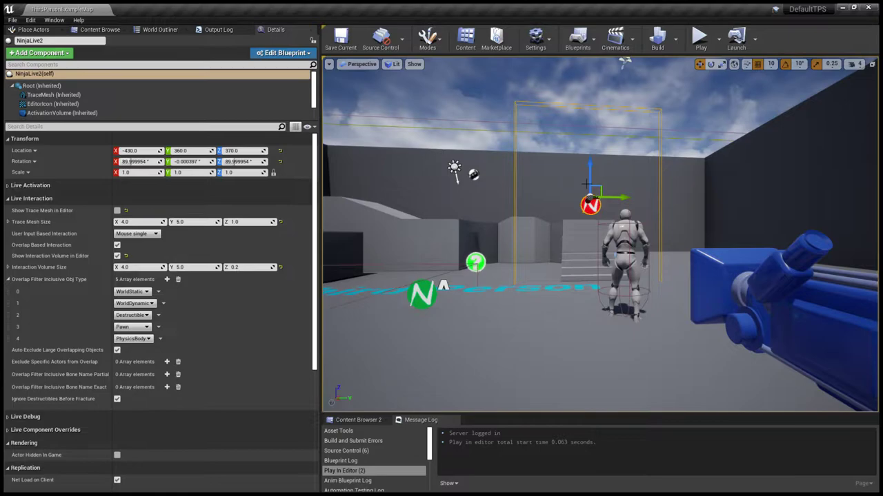
drag(75, 129, 70, 150)
click(69, 134)
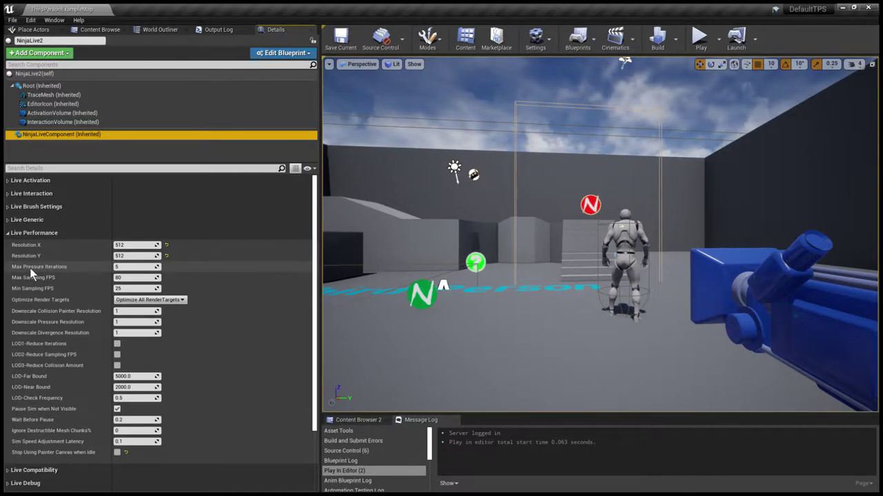
Set the NinjaLiveComponent's Max Pressure Iterations to 16
click(137, 267)
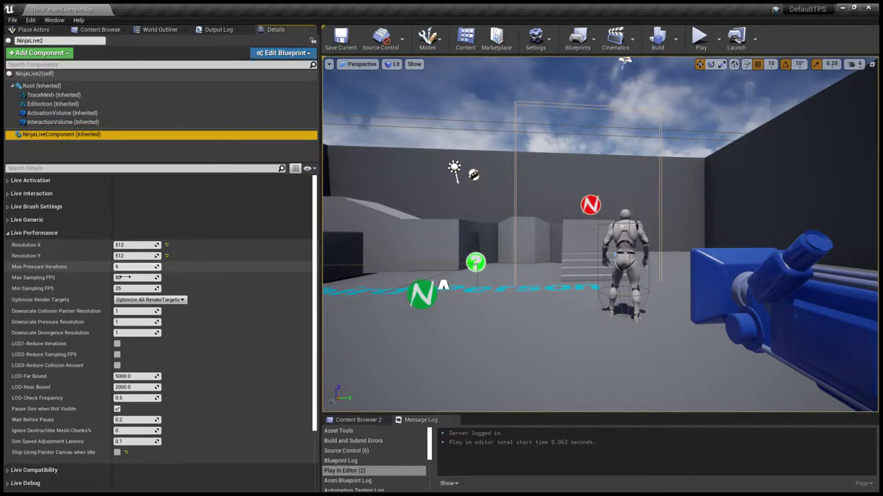
text(8)
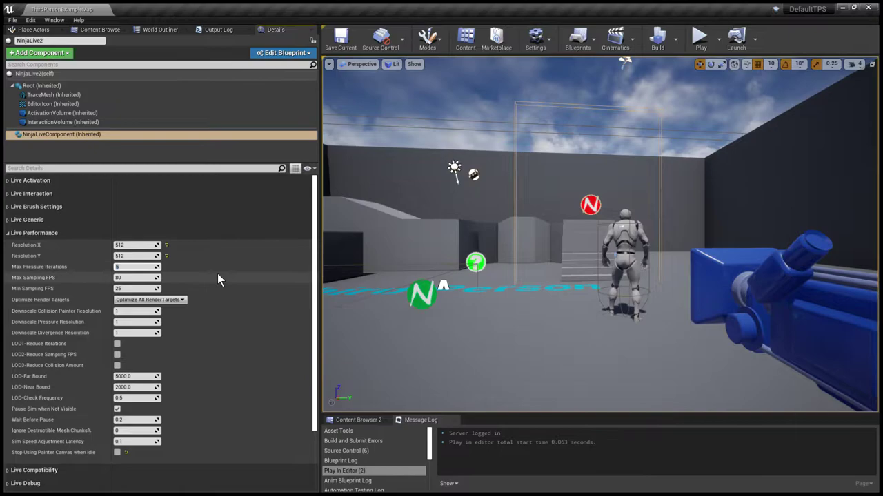
text(16)
key(Return)
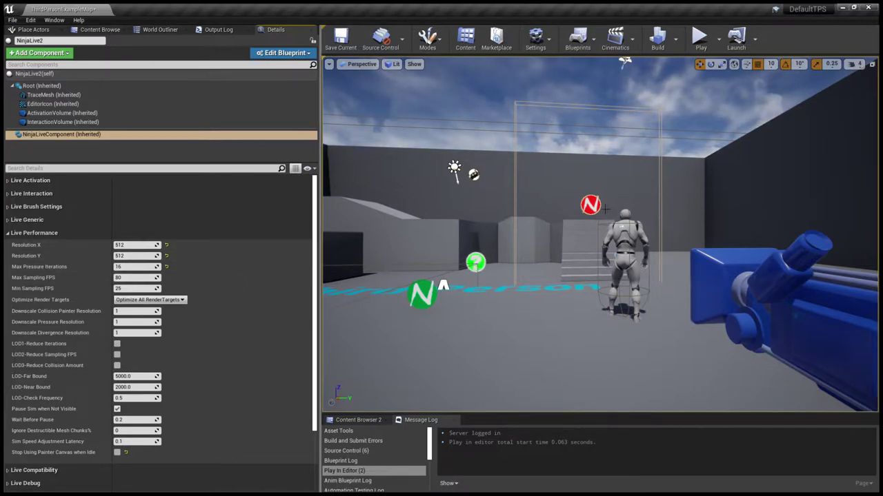
Return from the component's Live Performance settings to the NinjaLive2 actor's Live Interaction settings and fold its overlap object type list
key(w)
right_drag(605, 208, 598, 196)
key(s)
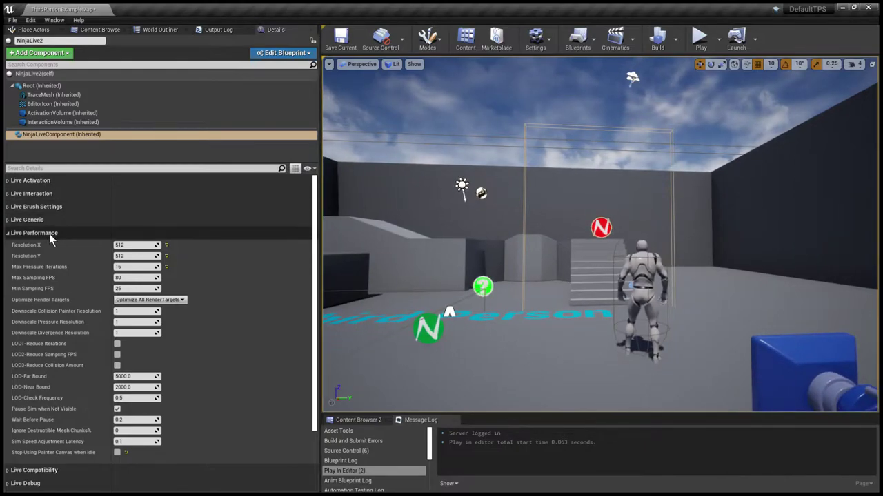
click(34, 233)
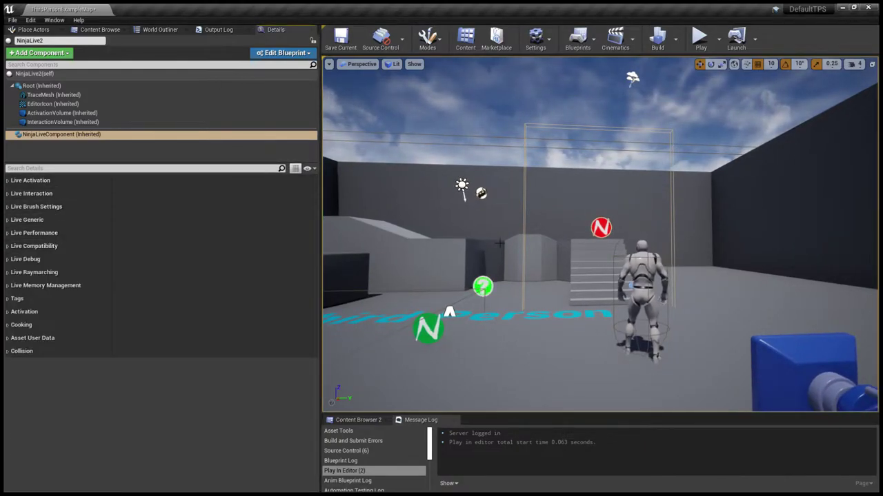
click(605, 233)
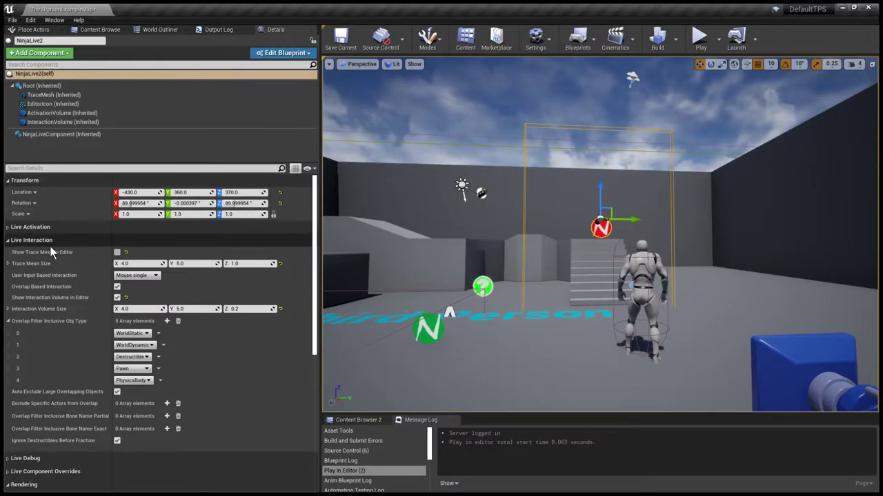
click(9, 322)
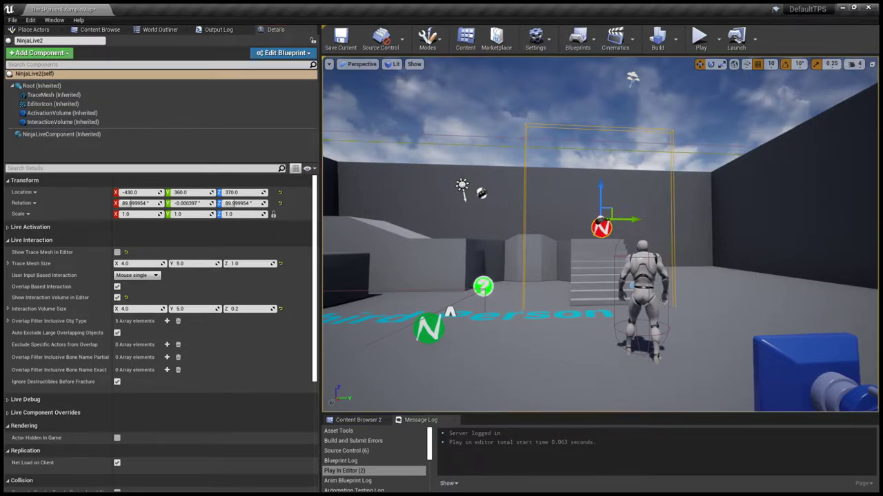
Playtest the level by running the character through the smoke on the stairs to check the pressure iterations change
key(alt+p)
key(w)
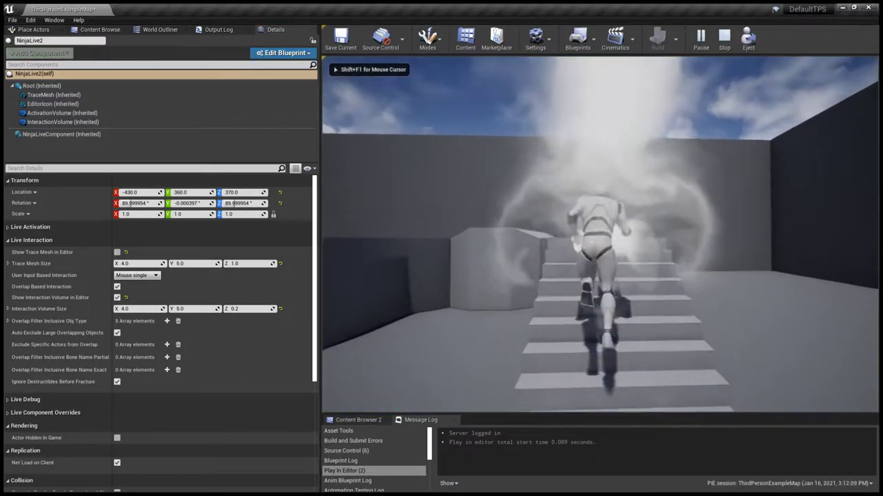
key(s)
key(s)
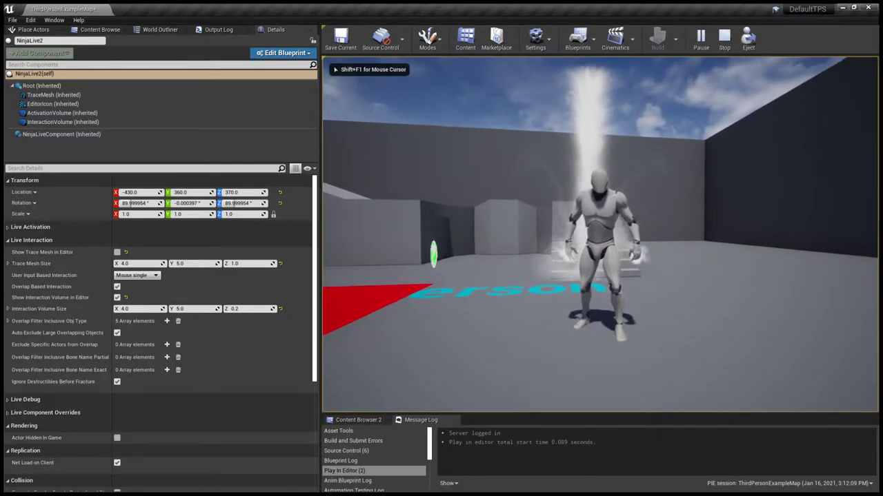
key(w)
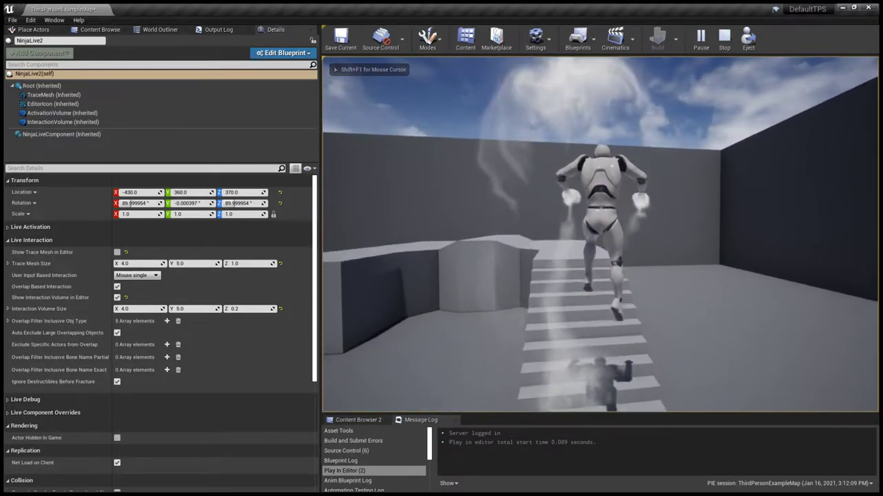
key(s)
key(shift+F1)
key(Escape)
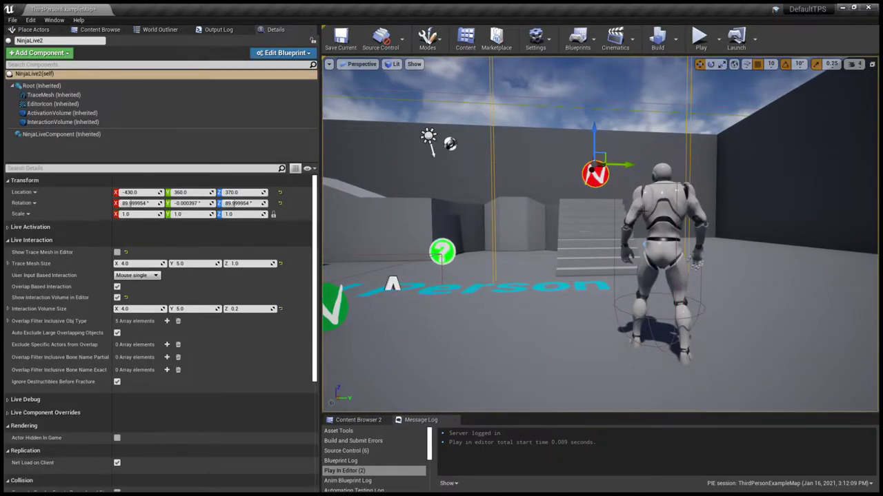
Set the Global Brush Scale of NinjaLive2's NinjaLiveComponent to 0.3 in the Live Brush Settings
right_drag(643, 211, 653, 216)
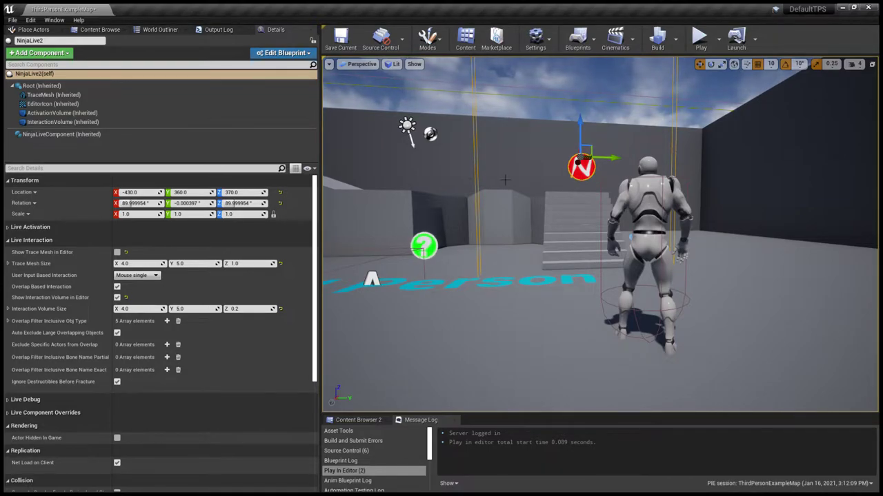
click(8, 241)
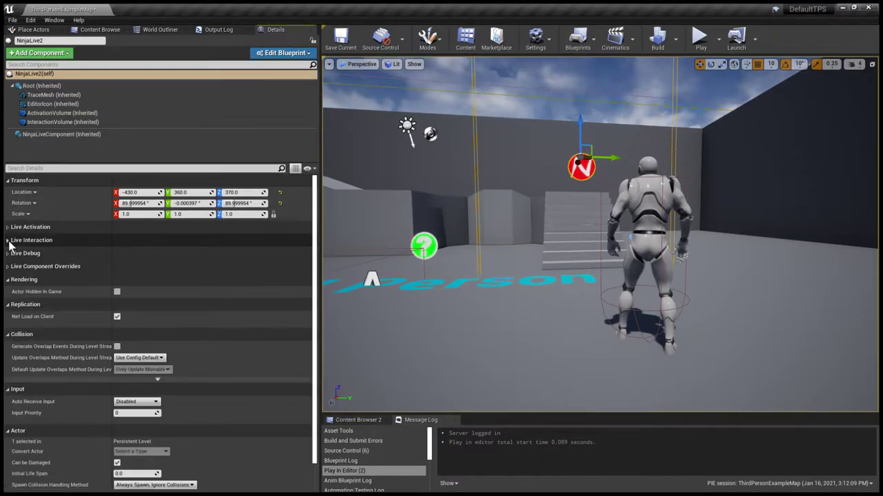
click(58, 134)
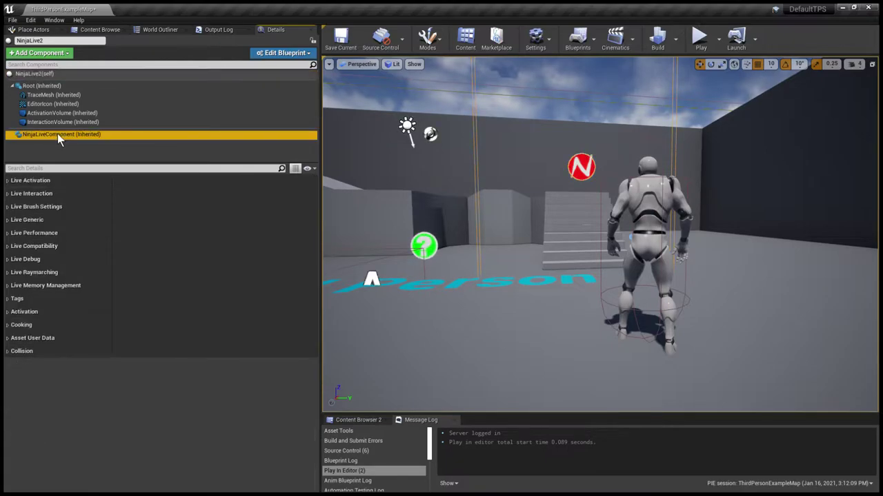
click(42, 207)
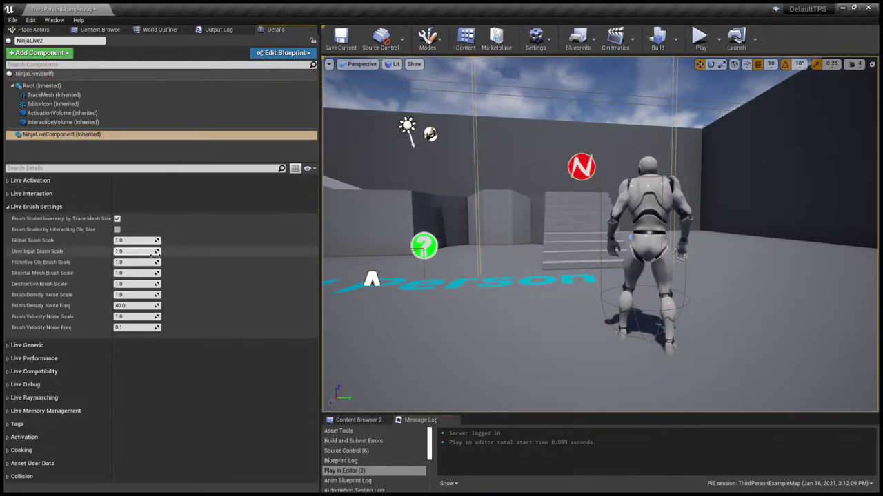
click(136, 240)
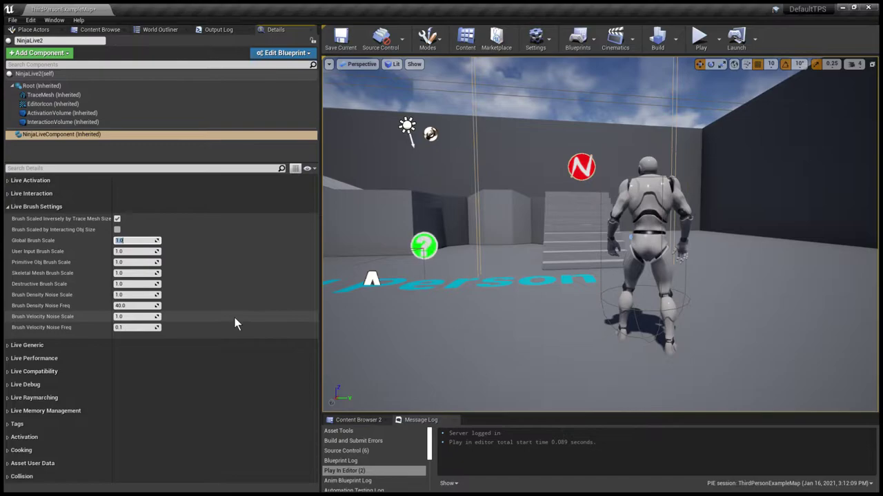
text(0.3)
key(Return)
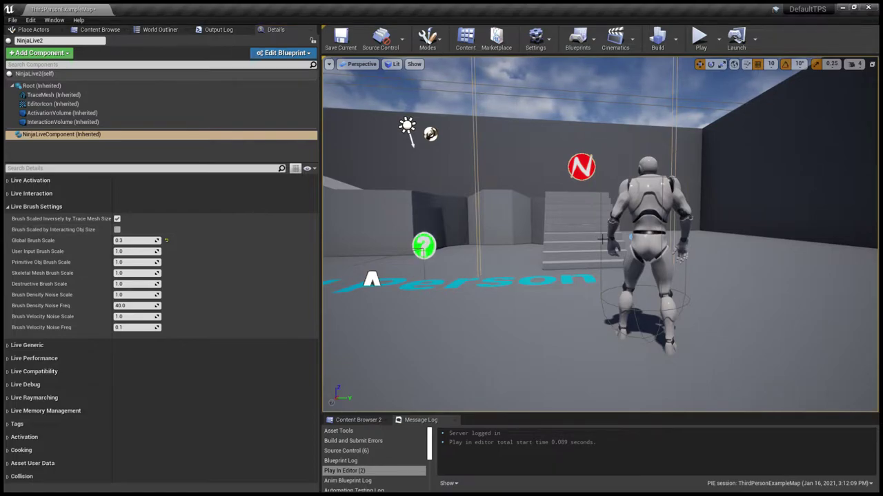
Playtest the level by running and jumping through the smoke column to check the smaller brush scale
key(alt+p)
key(w)
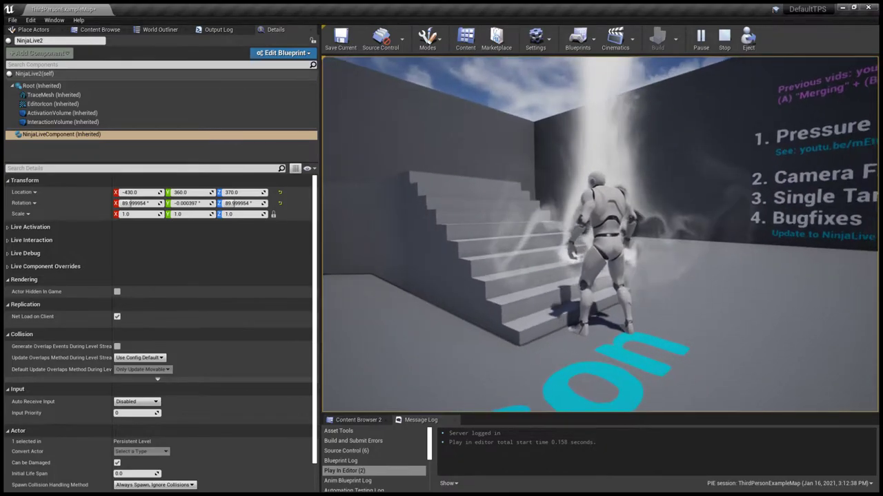
key(space)
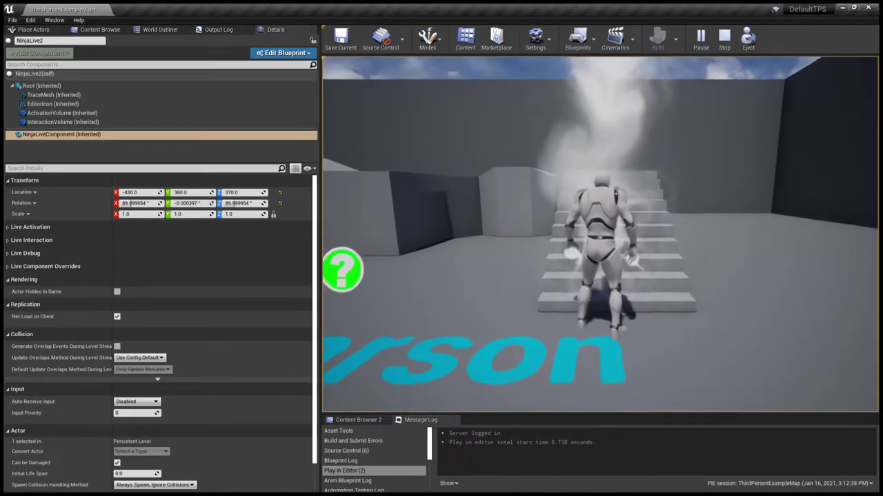
key(w)
key(space)
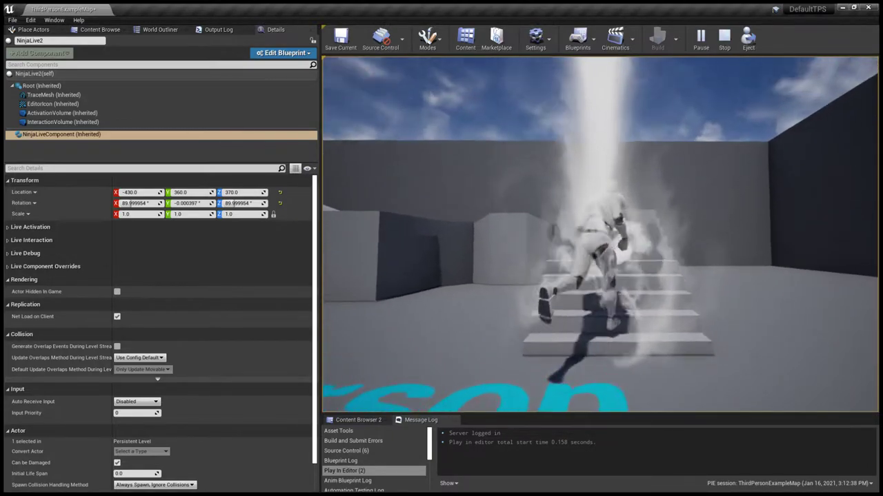
key(s)
key(space)
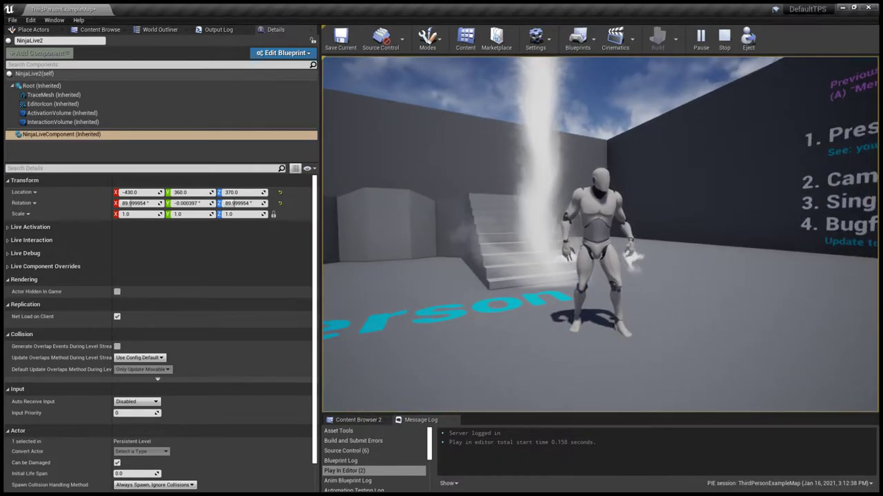
key(Escape)
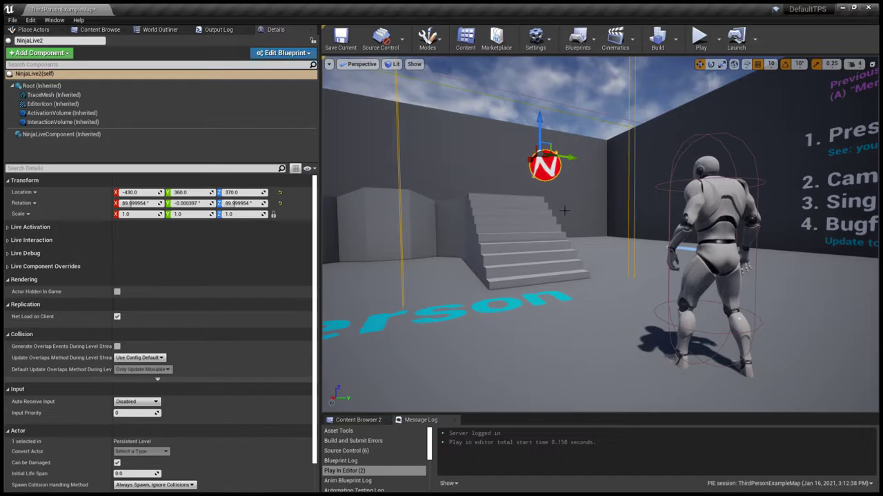
Set Output Material Selected to 0 in the Live Generic settings of NinjaLive2's NinjaLiveComponent
key(F11)
key(F11)
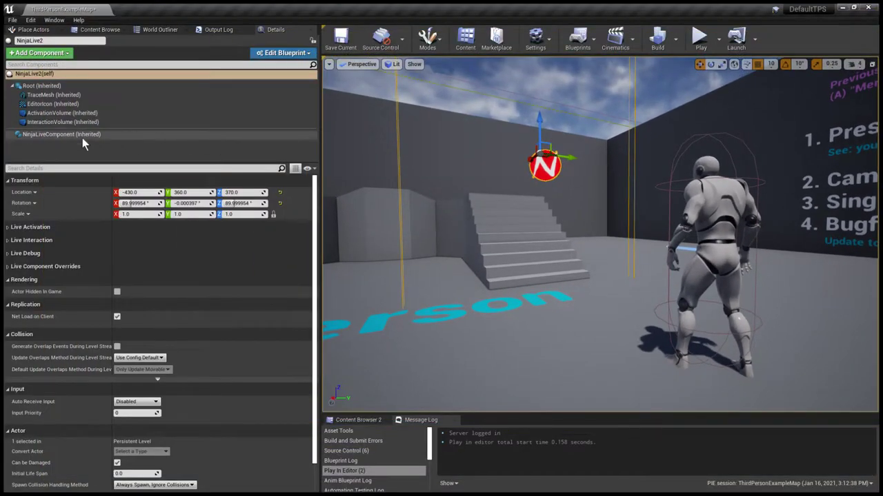
click(62, 136)
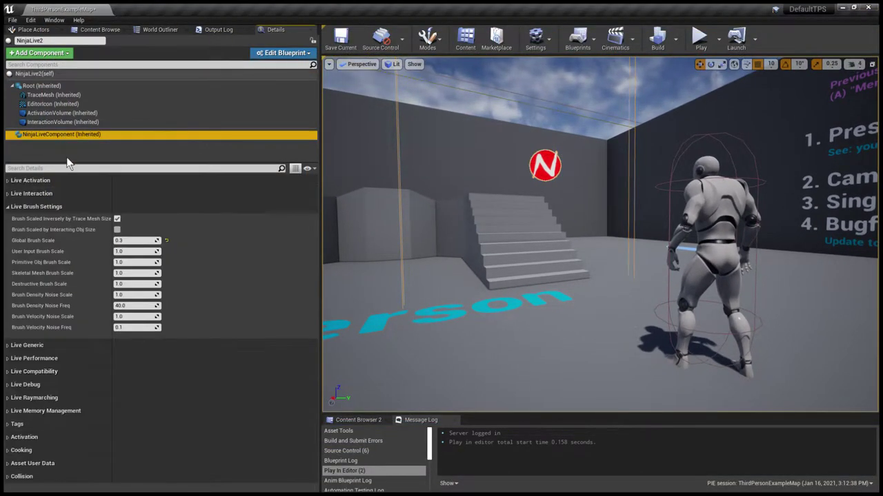
click(60, 208)
click(60, 221)
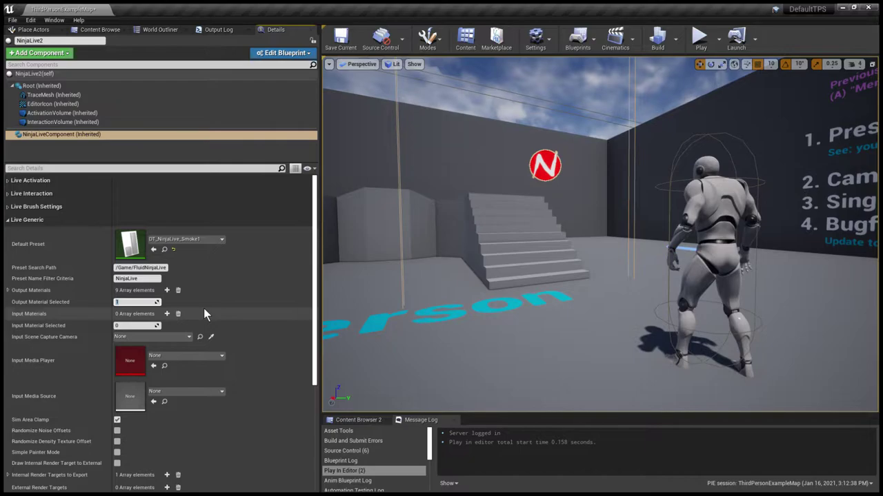
text(0)
key(Return)
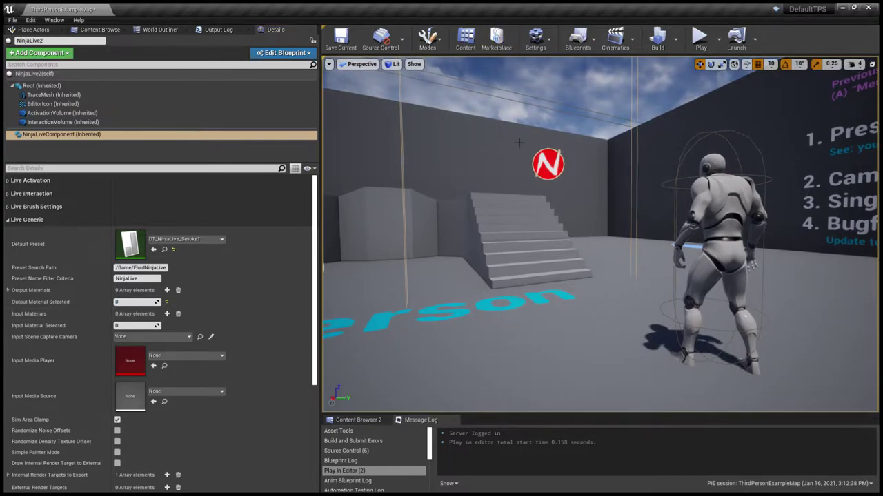
Playtest the level by running the character around the upright and floor trace planes to check how the upright one faces the camera
key(alt+p)
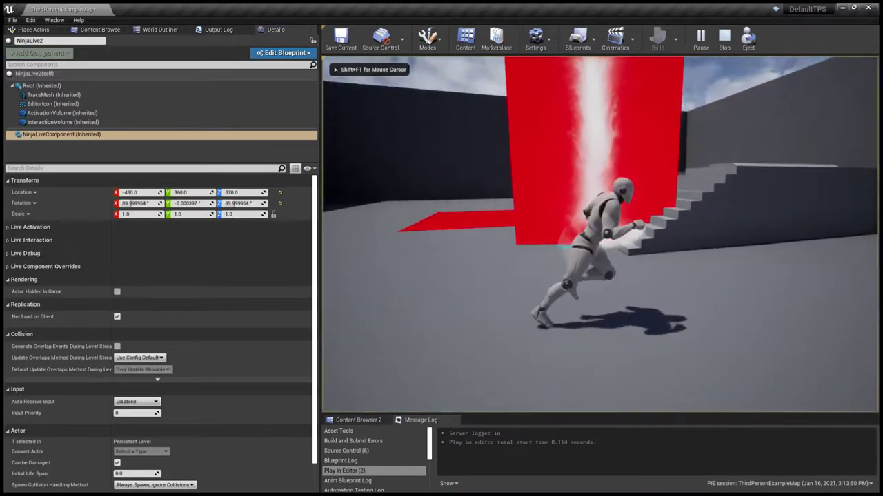
key(w)
key(a)
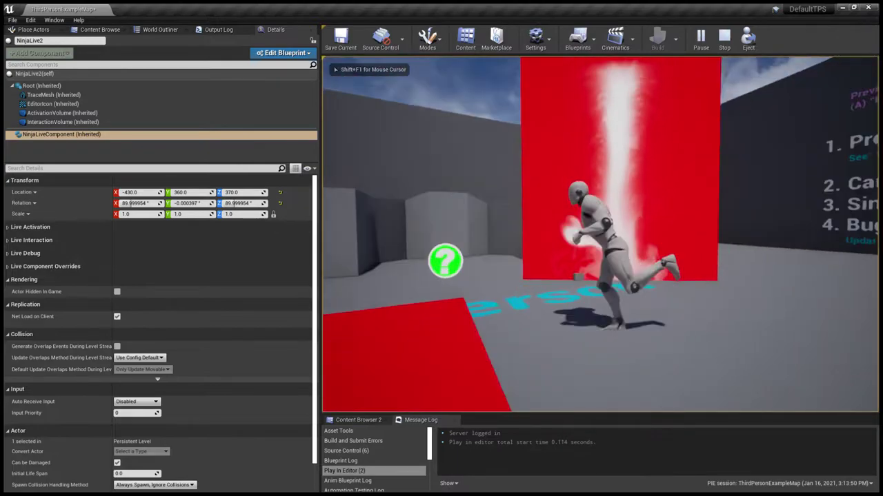
key(d)
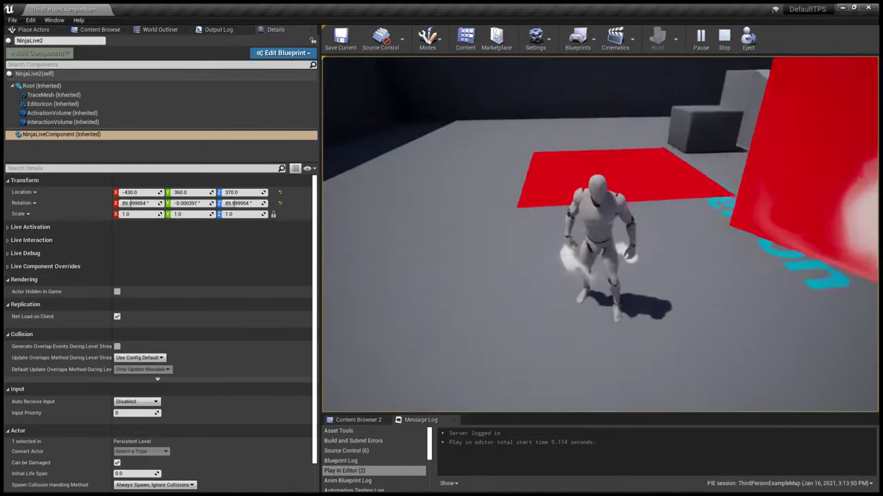
key(w)
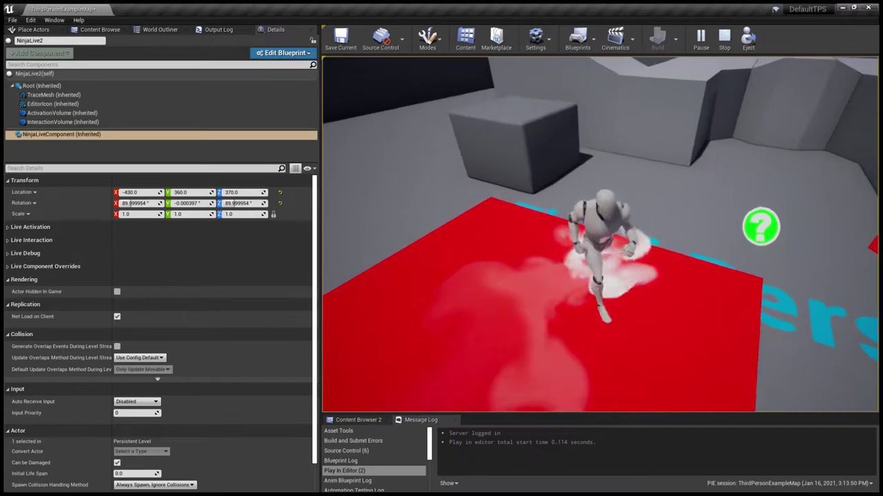
key(a)
key(d)
key(w)
key(a)
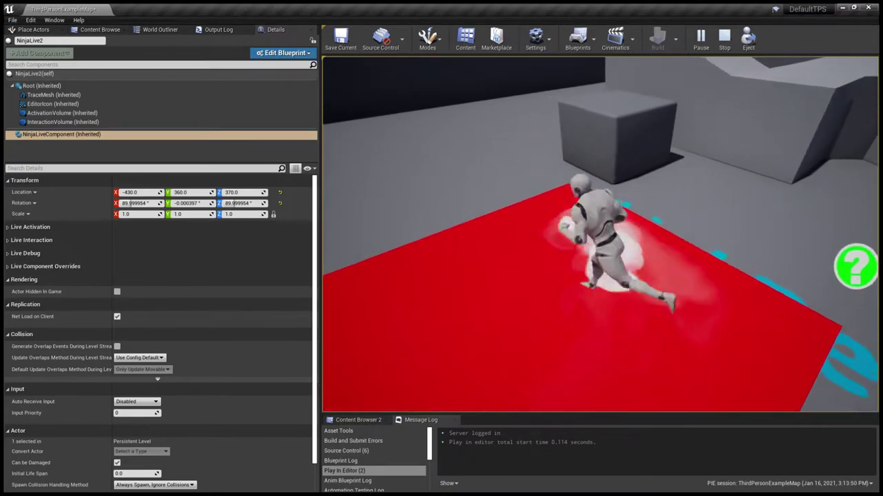
key(w)
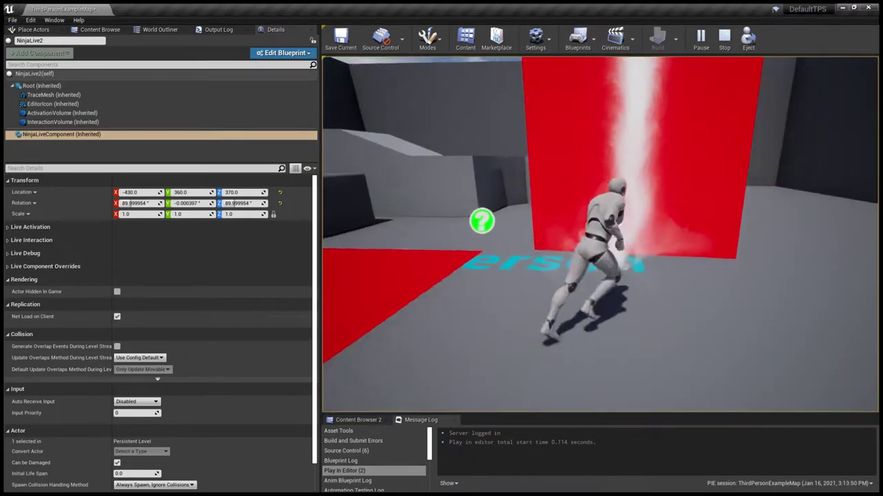
key(w)
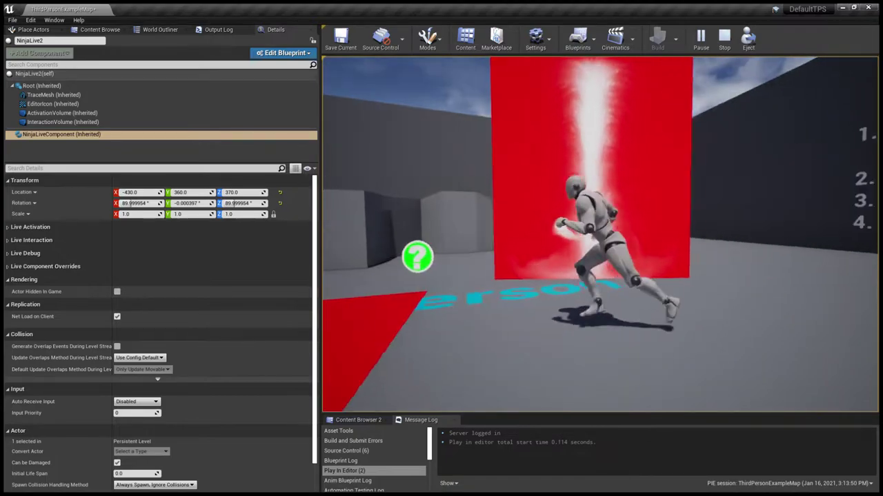
key(s)
key(a)
key(w)
key(shift+F1)
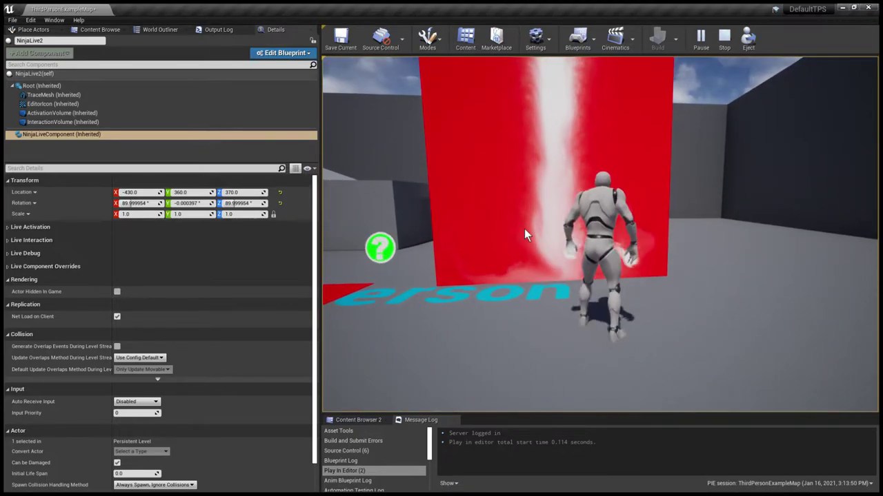
key(Escape)
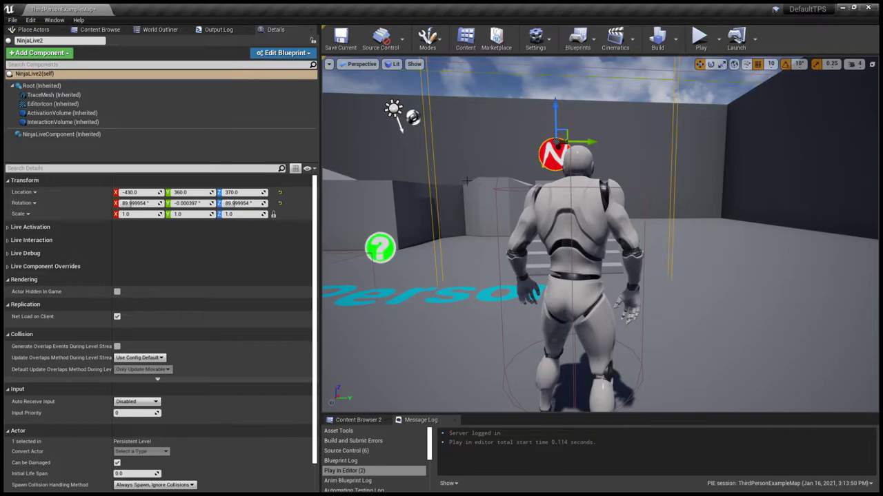
Review the Camera Facing Trace Mesh and Camera Facing Lock Y-Axis options in the Live Interaction settings of NinjaLive2's NinjaLiveComponent
click(71, 134)
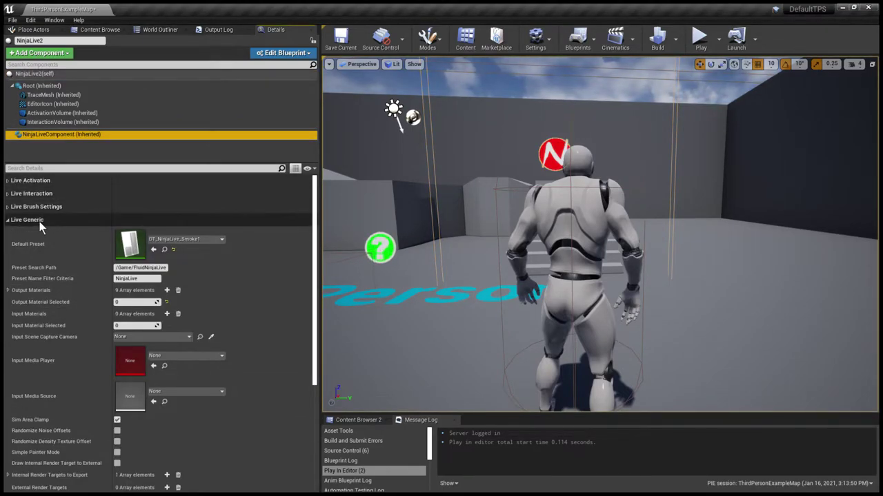
click(8, 220)
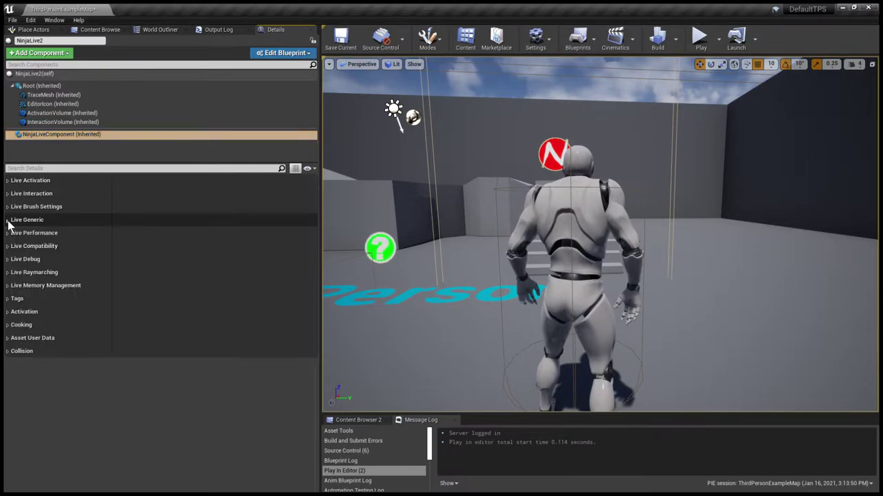
click(8, 194)
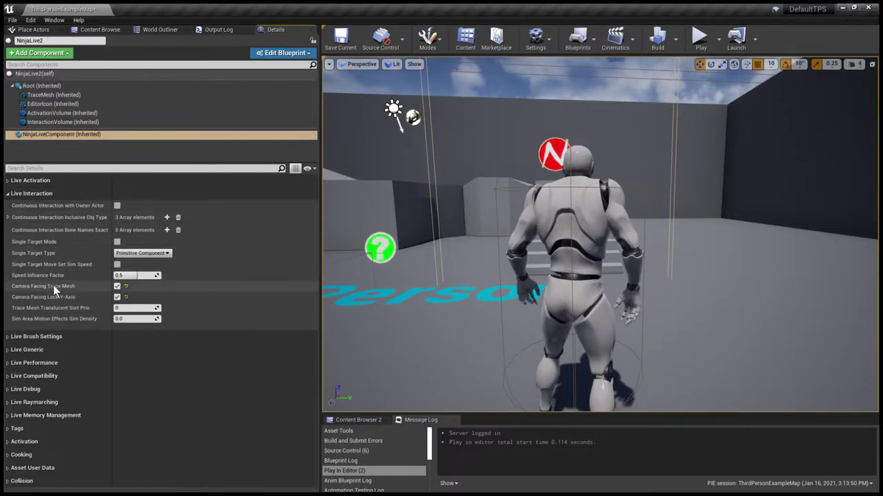
click(117, 298)
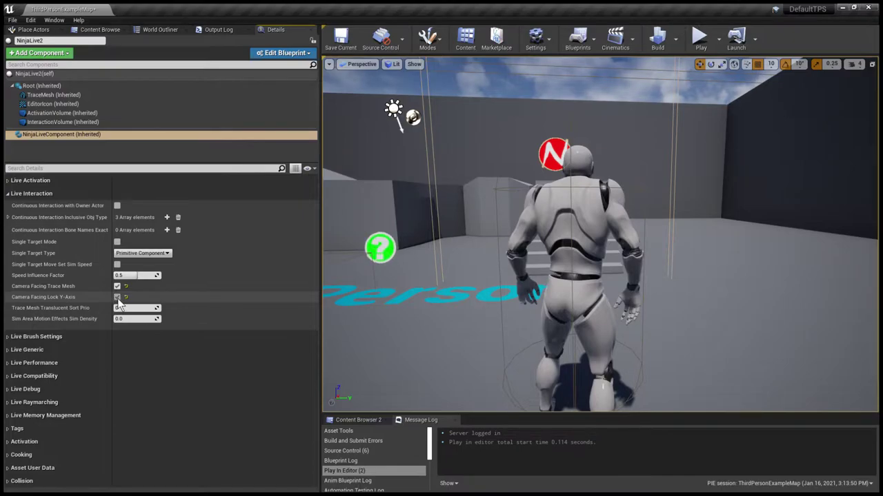
Playtest the level by running and jumping through the upright trace plane to check its camera facing with the Y-axis lock
key(alt+p)
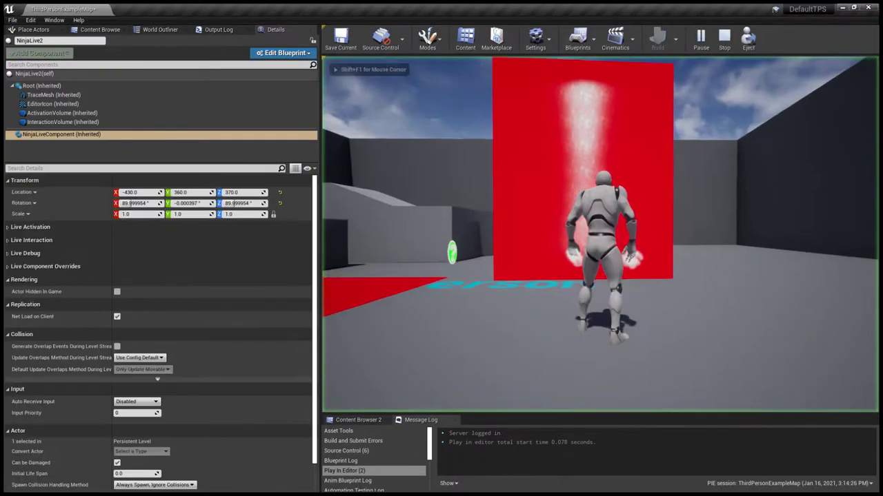
key(w)
key(s)
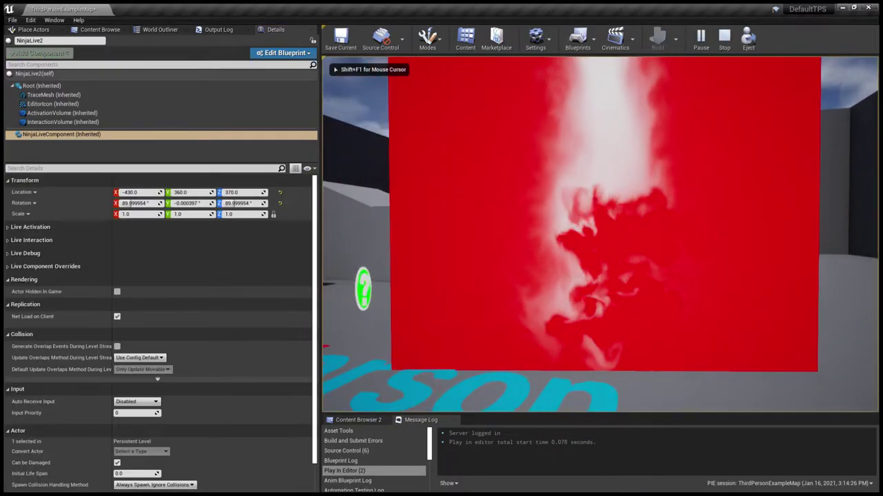
key(space)
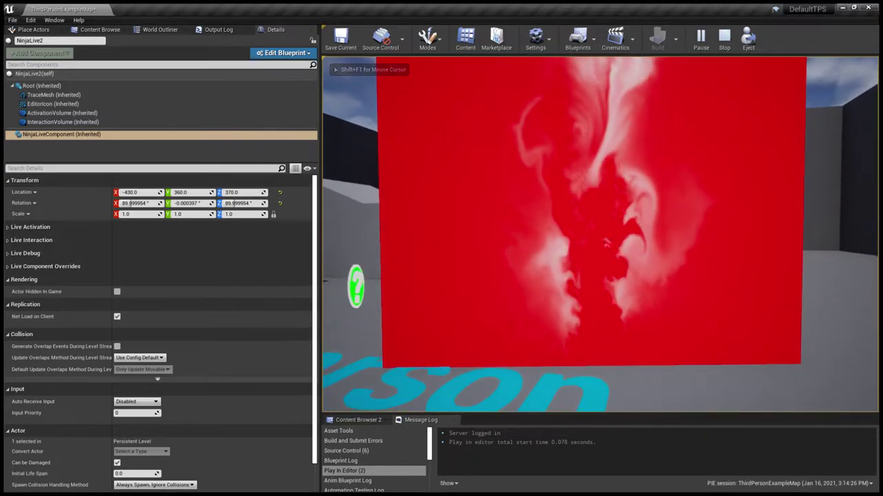
key(s)
key(d)
key(w)
key(s)
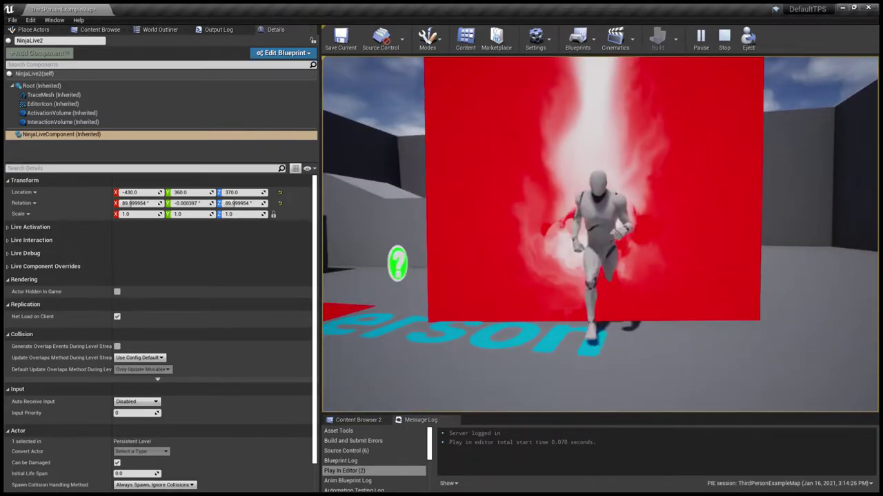
key(space)
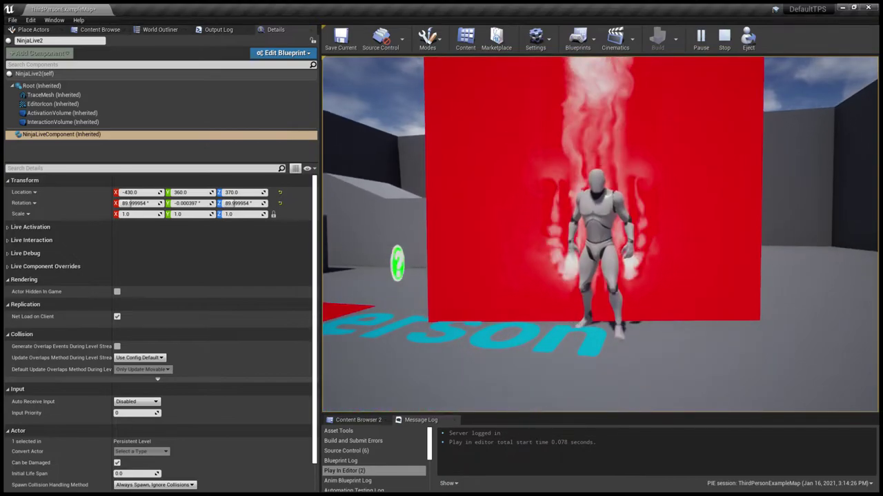
key(w)
key(space)
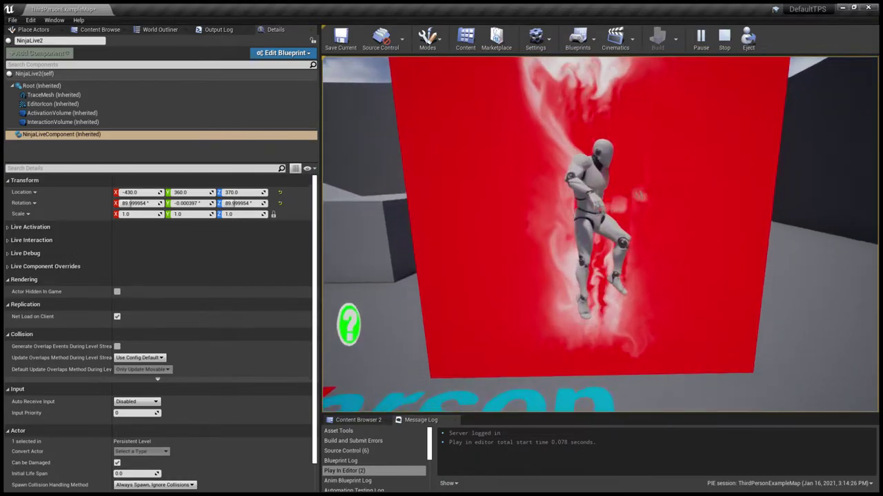
key(s)
key(d)
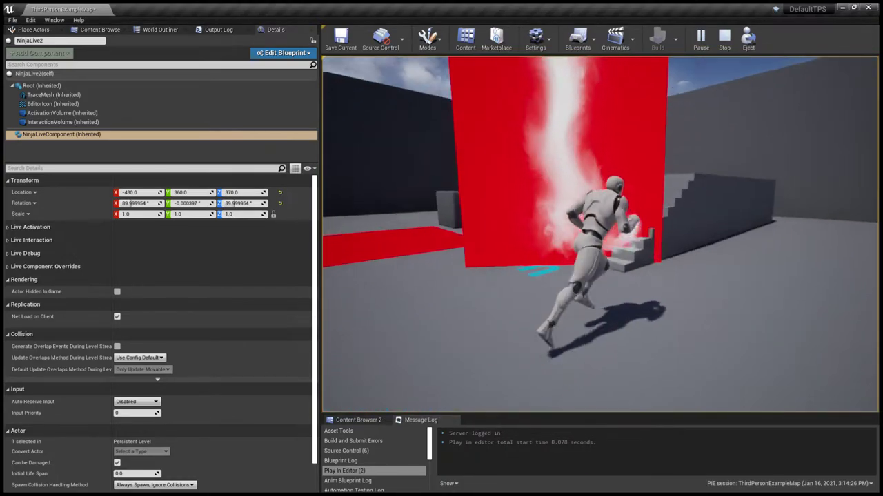
key(w)
key(a)
key(s)
key(w)
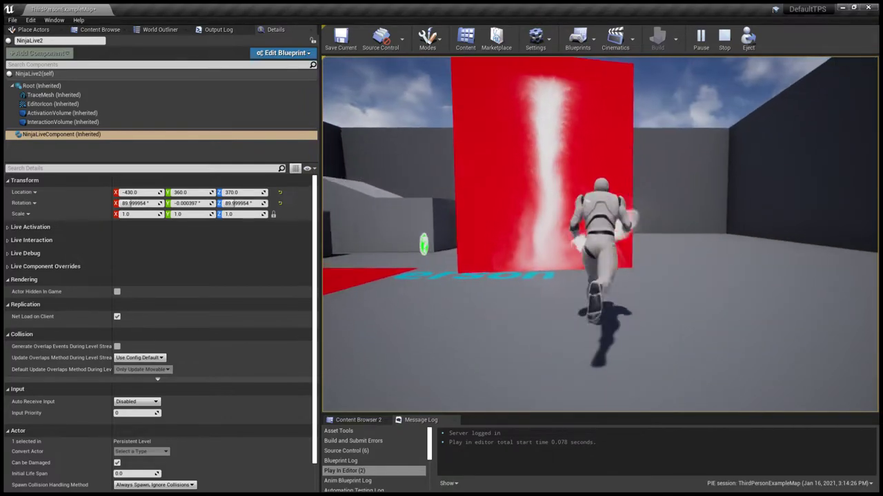
key(shift+F1)
key(Escape)
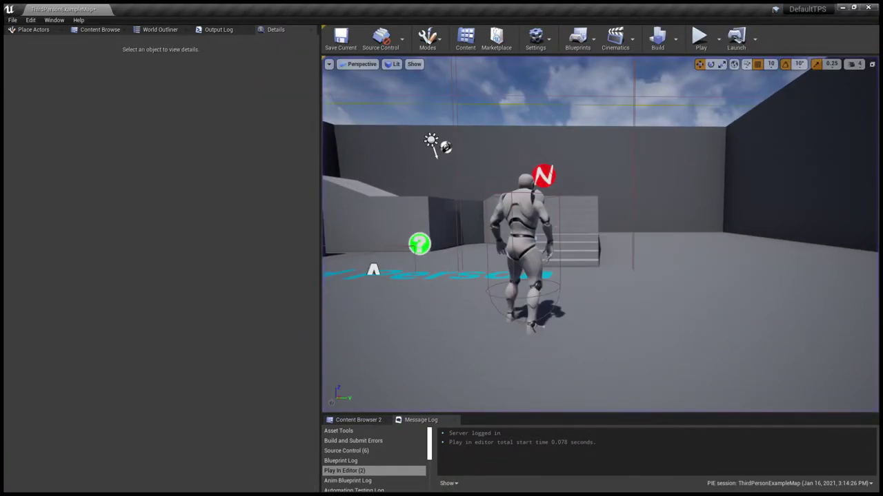
Set Output Material Selected back to 1 in the Live Generic settings of NinjaLive2's NinjaLiveComponent
click(59, 135)
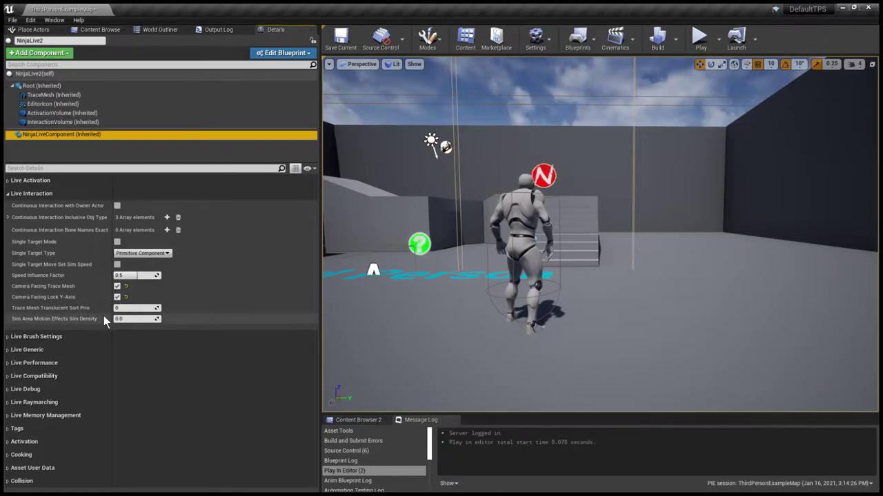
click(8, 193)
click(9, 220)
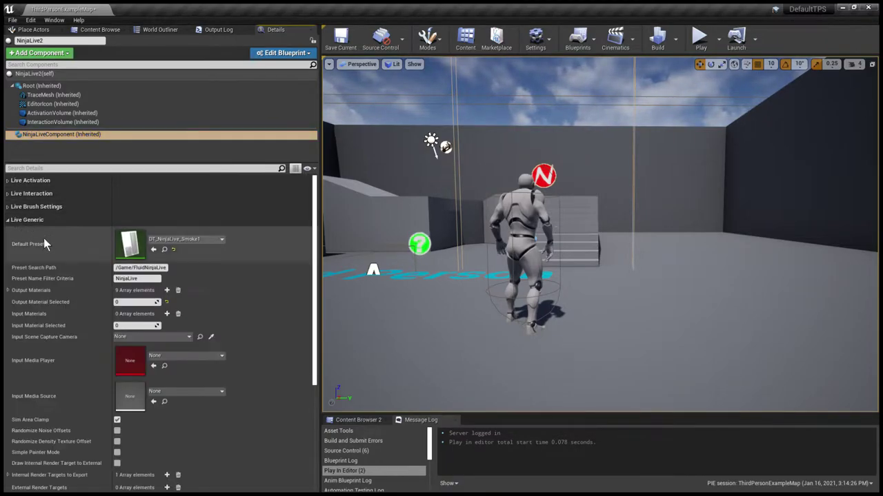
text(1)
key(Return)
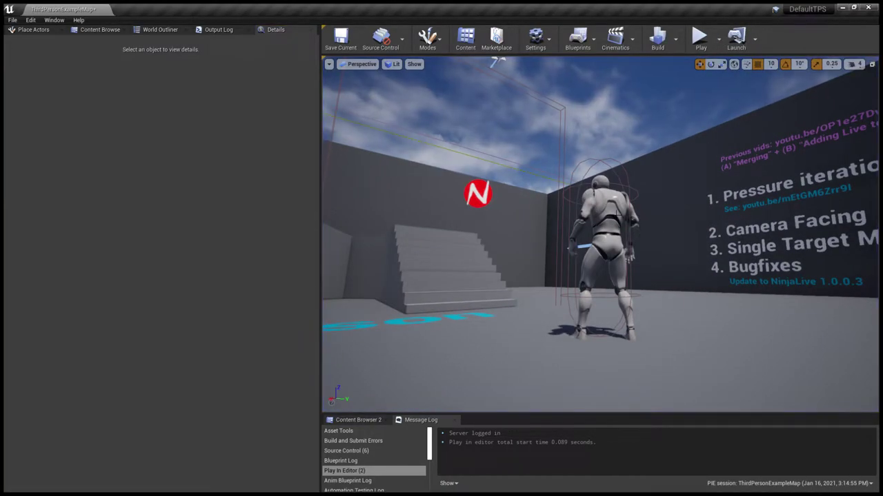
Playtest the level by running and jumping the ThirdPersonCharacter to check how its hand smoke faces the camera from different angles
click(616, 212)
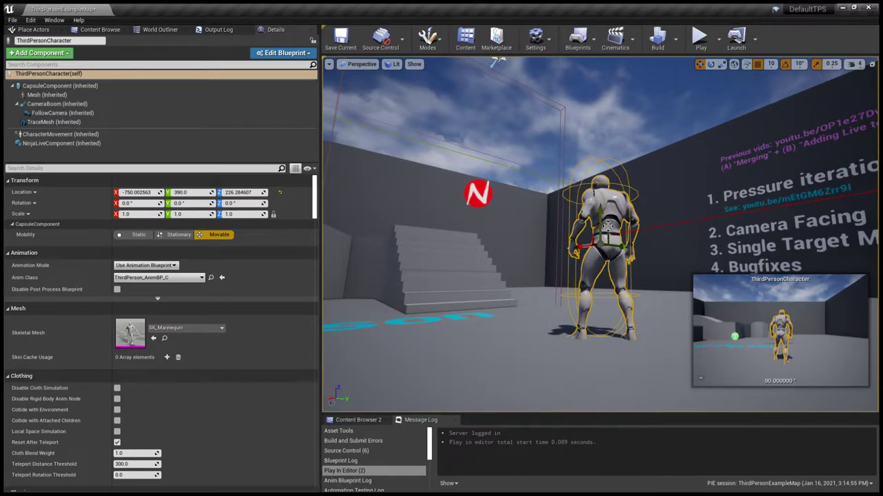
key(alt+p)
key(space)
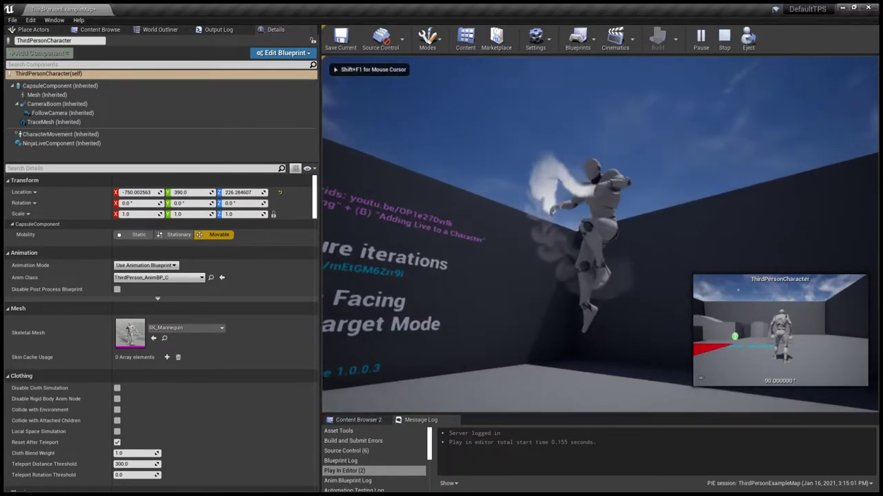
key(w)
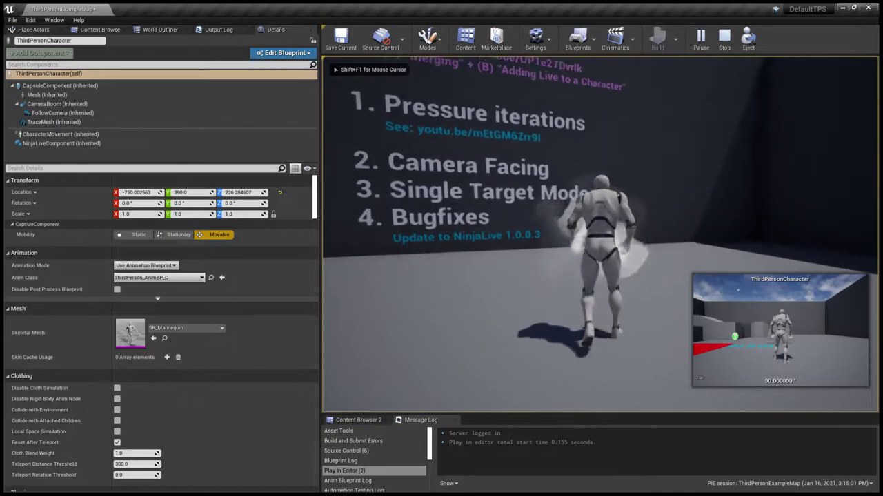
key(s)
key(space)
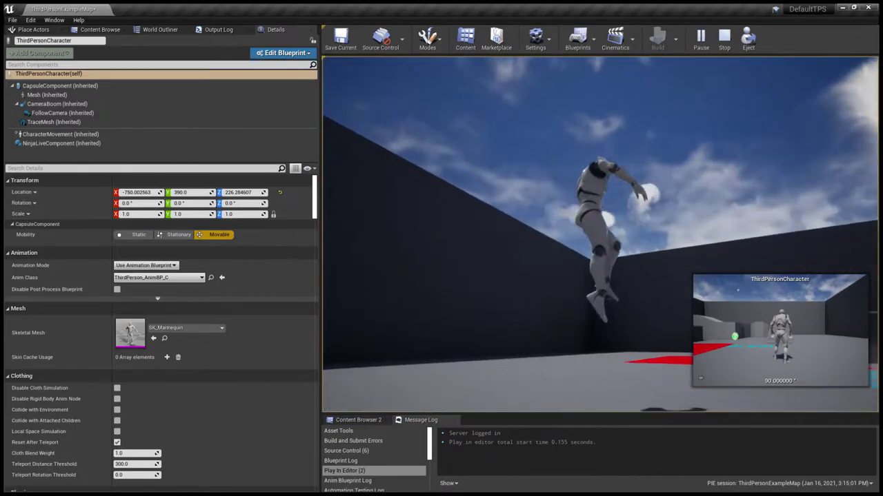
key(space)
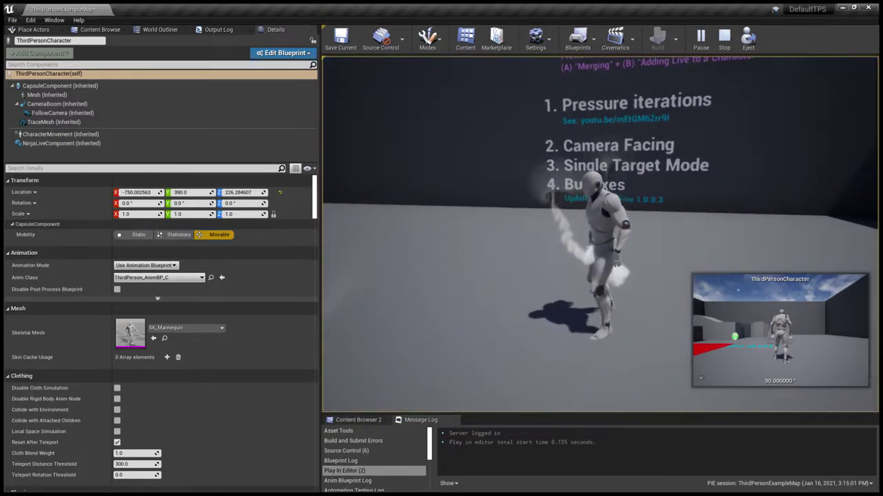
key(space)
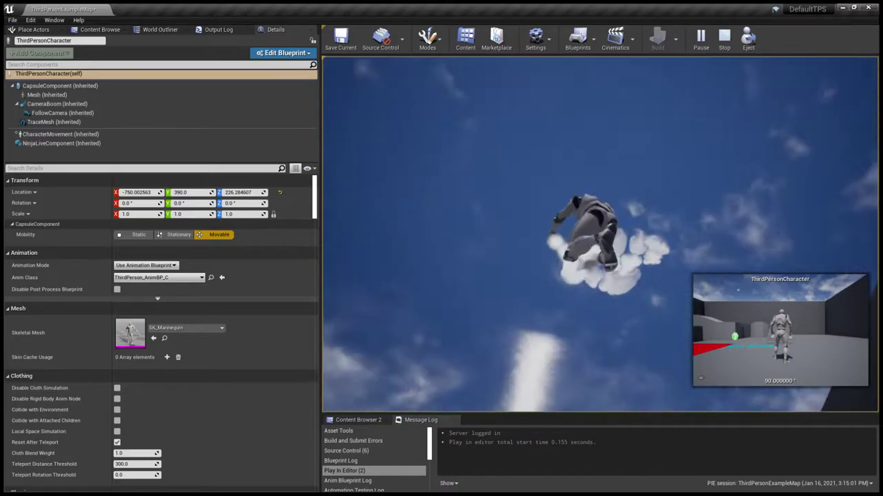
key(space)
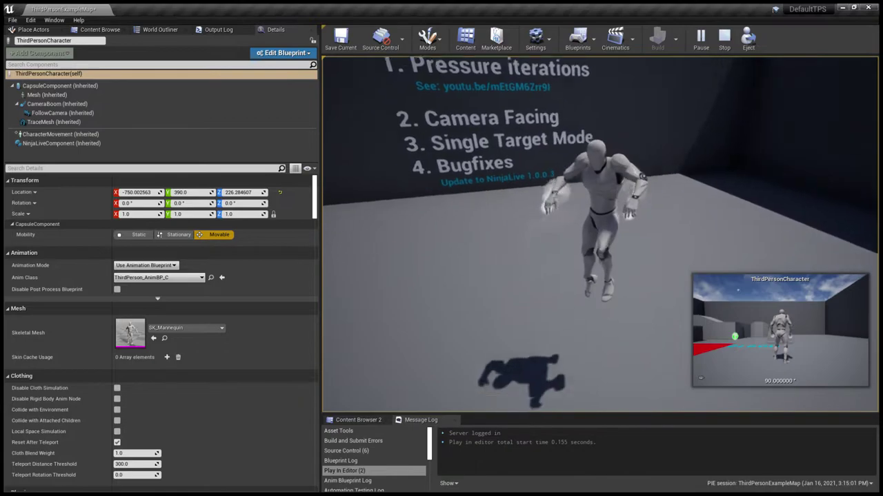
key(space)
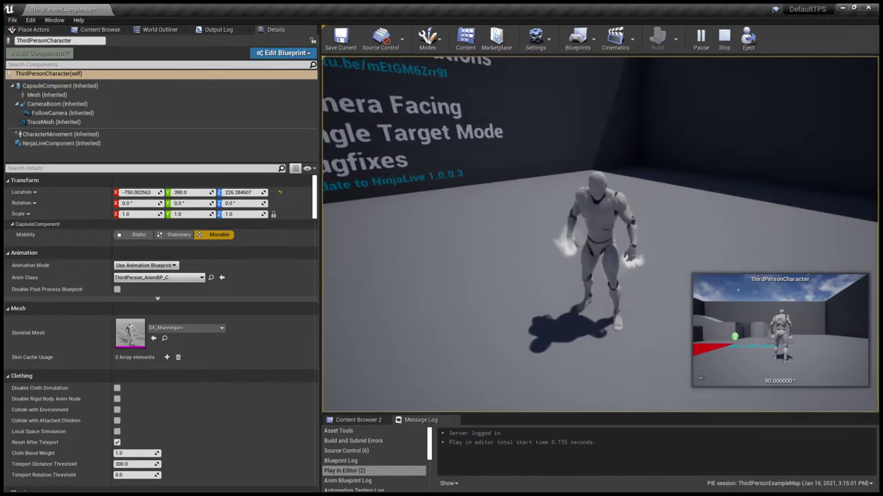
key(shift+F1)
key(Escape)
Select the ThirdPersonCharacter in the level and open its blueprint for editing
key(s)
right_drag(656, 187, 451, 231)
key(d)
key(w)
key(s)
click(615, 210)
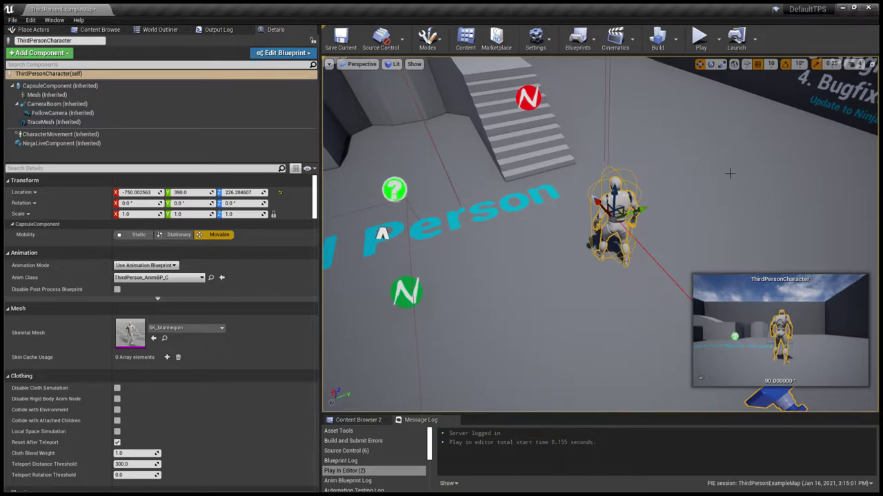
click(281, 72)
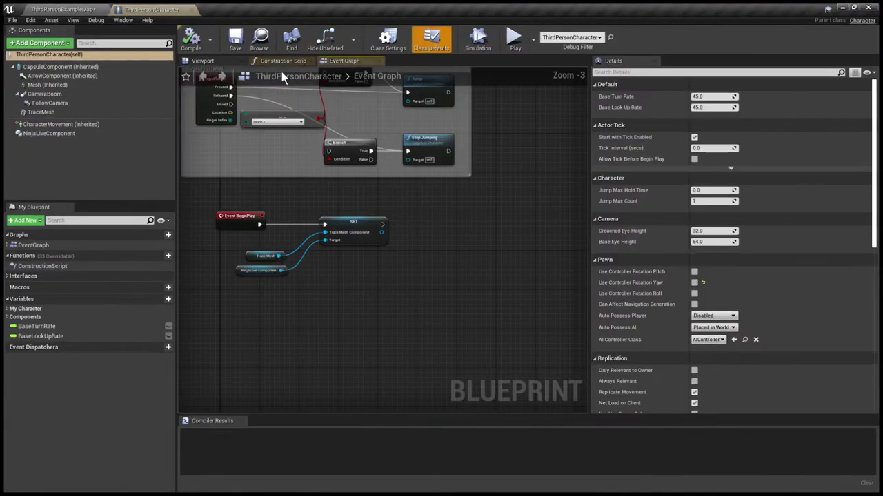
Review the camera facing options in the NinjaLiveComponent's Live Interaction settings and the properties of the character's TraceMesh component
click(45, 132)
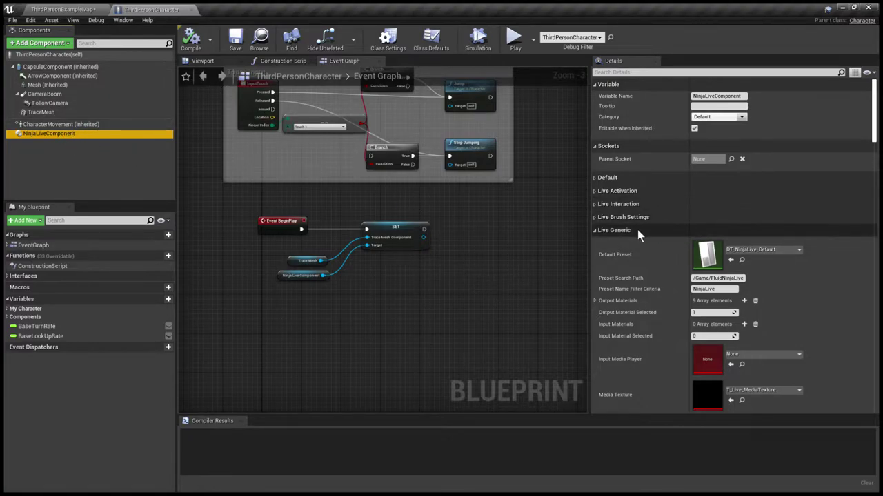
click(594, 231)
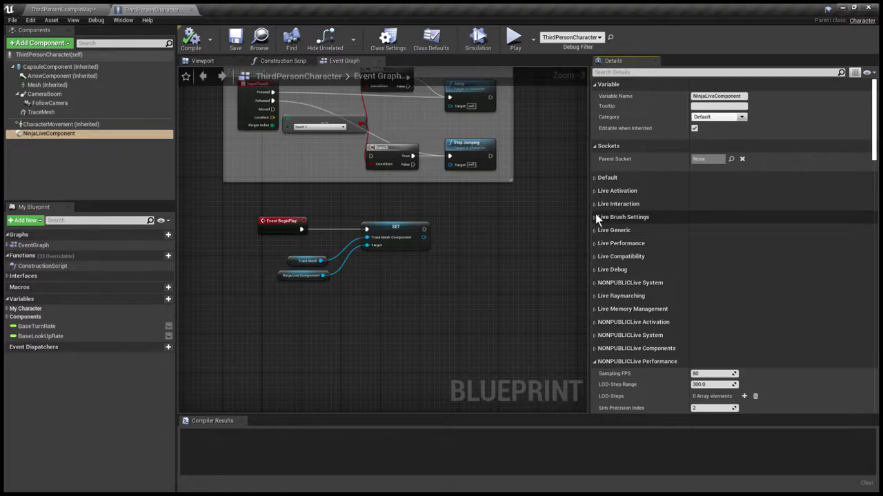
click(596, 206)
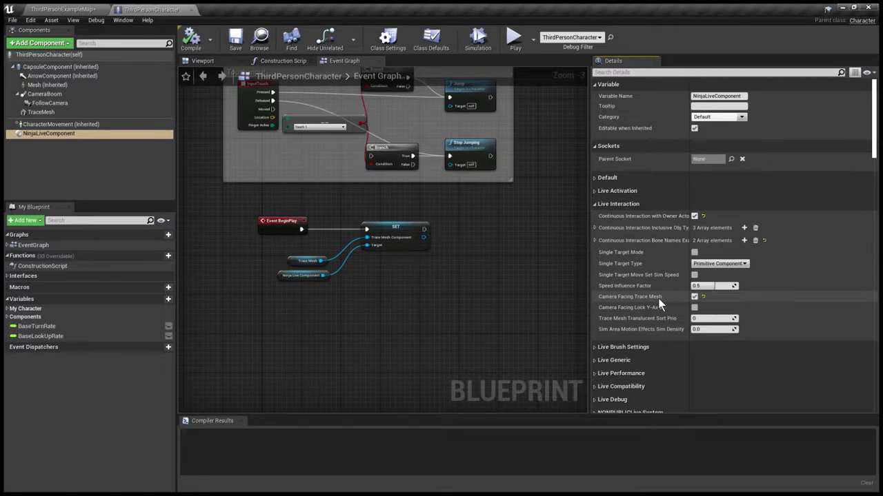
click(56, 111)
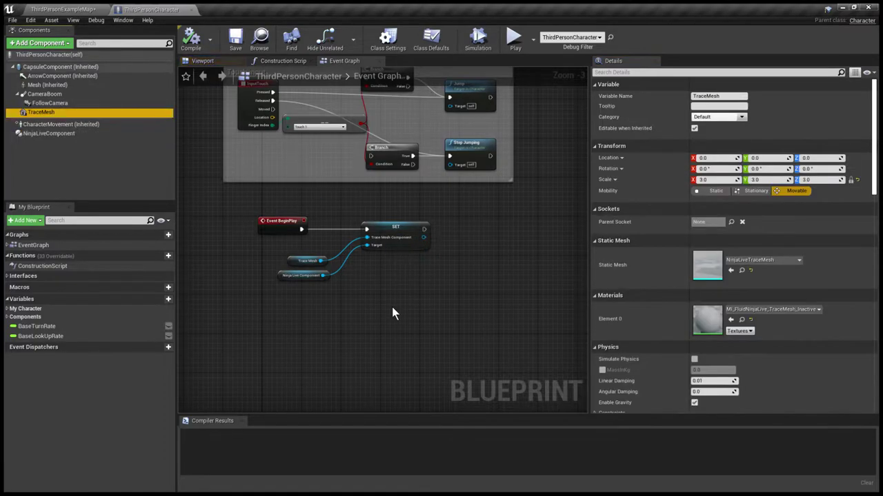
click(59, 135)
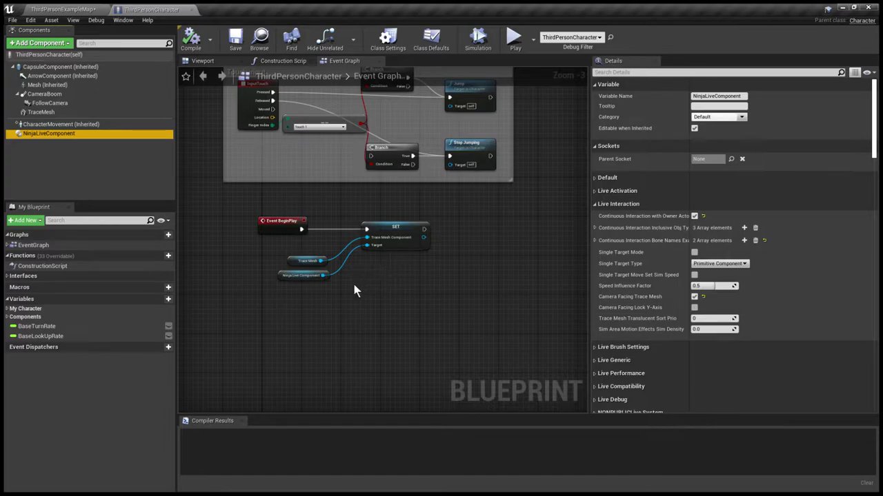
Add Event Tick and Camera Facing nodes to the Event Graph, link their execution, and feed Trace Mesh into In Mesh
right_drag(353, 286, 360, 255)
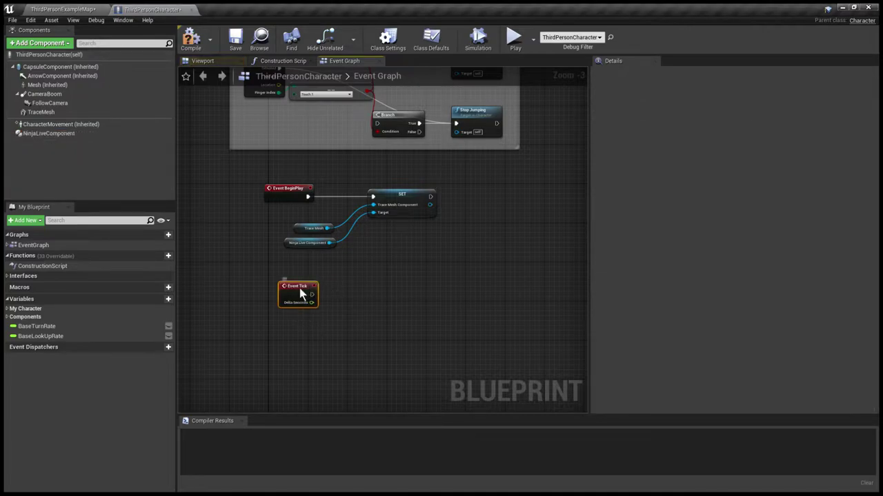
scroll(334, 299, up, 2)
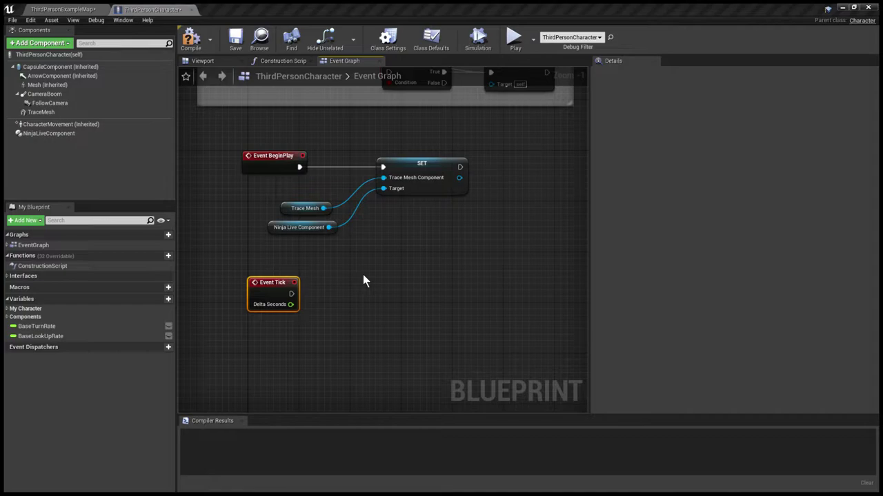
click(383, 335)
drag(378, 306, 409, 292)
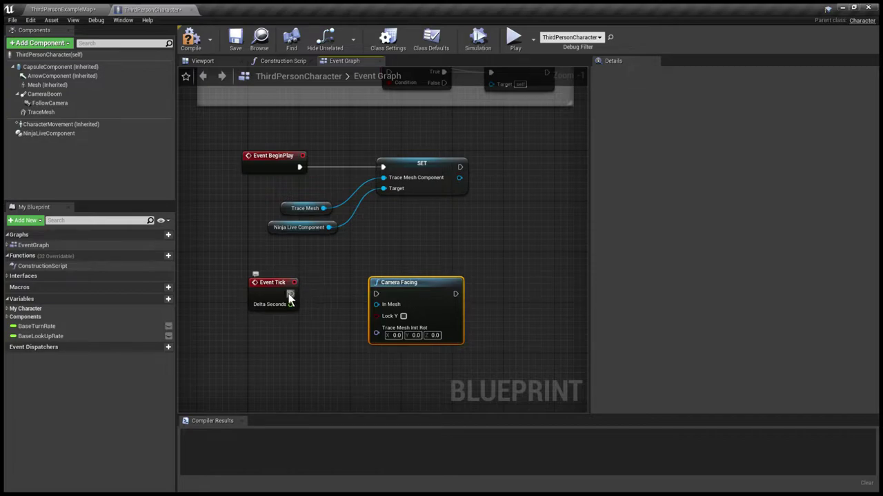
drag(290, 294, 376, 295)
mouse_move(40, 111)
mouse_down()
mouse_move(257, 330)
mouse_move(375, 334)
mouse_move(377, 306)
mouse_up()
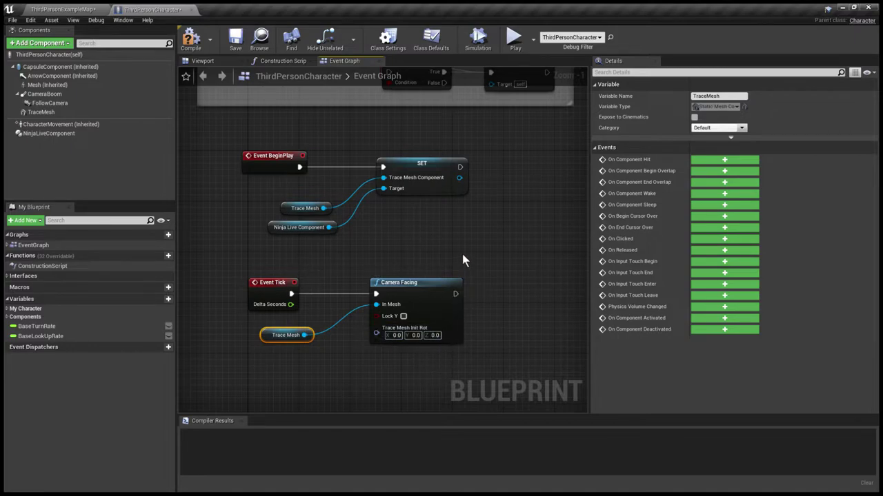
Turn off Camera Facing Trace Mesh on the NinjaLiveComponent, disconnect Event Tick from the Camera Facing node, and compile the blueprint
click(58, 133)
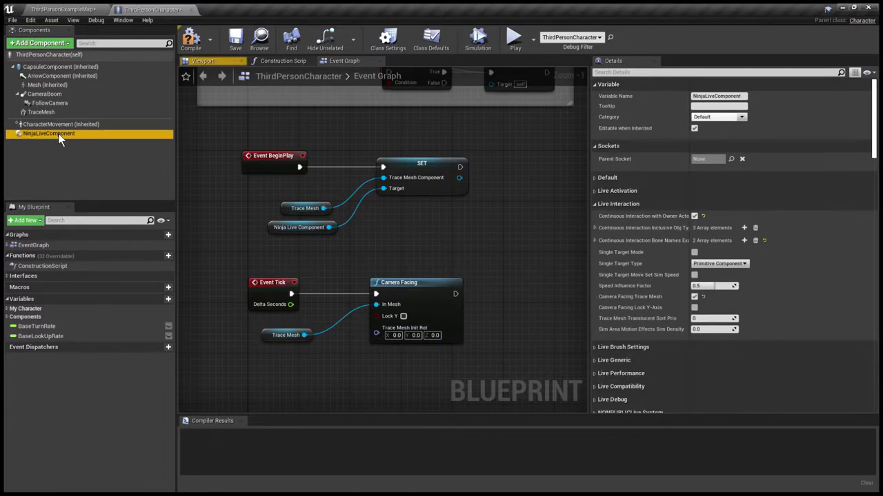
click(694, 297)
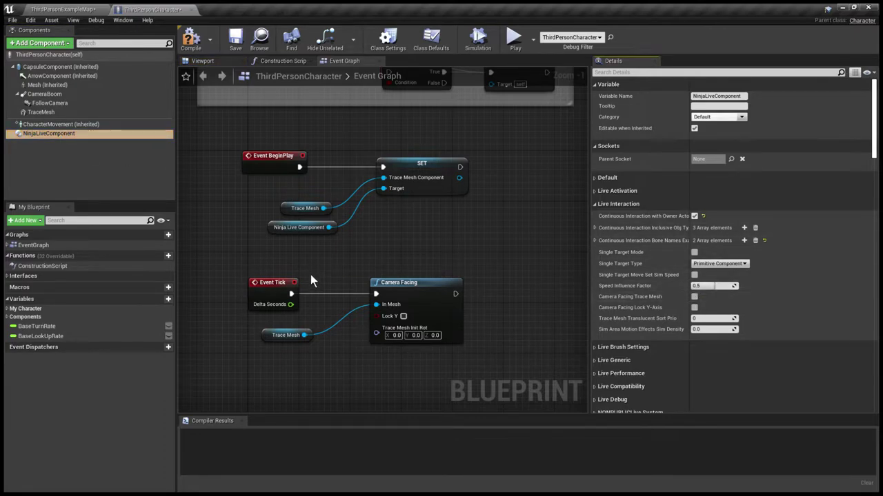
alt+click(329, 294)
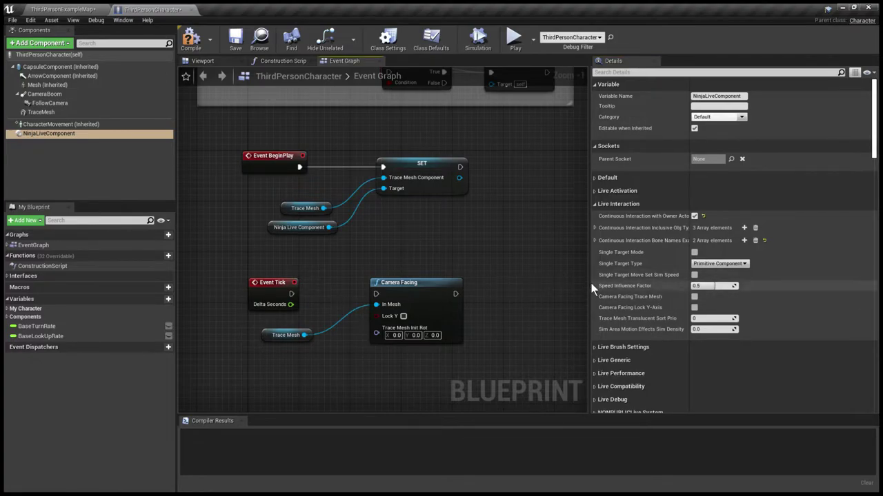
click(196, 42)
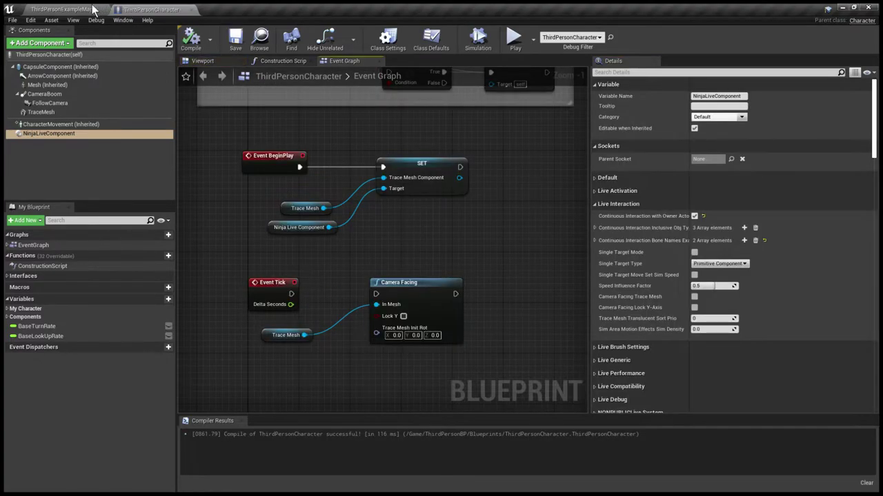
Playtest the level by running the character around to check its hand smoke with camera facing disabled
click(92, 10)
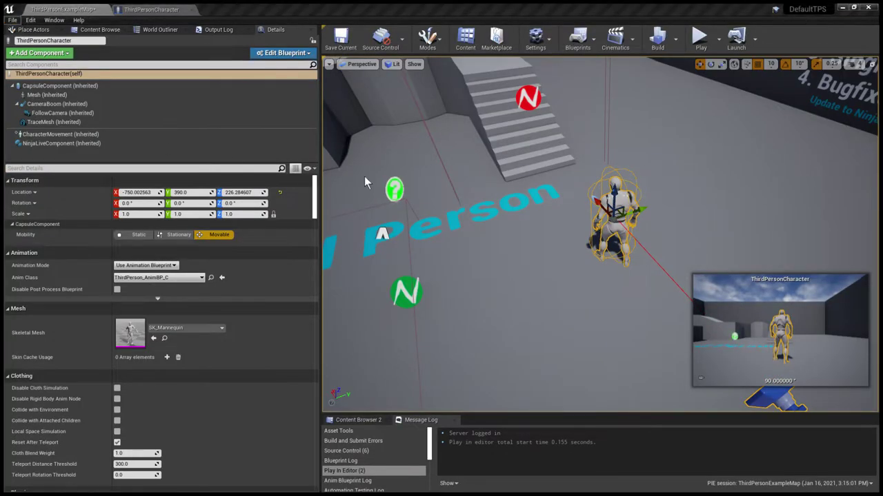
key(alt+p)
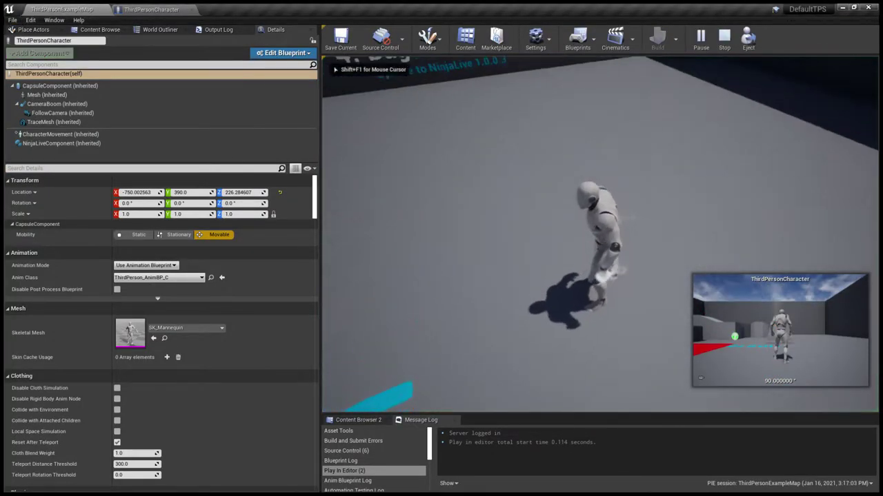
key(w)
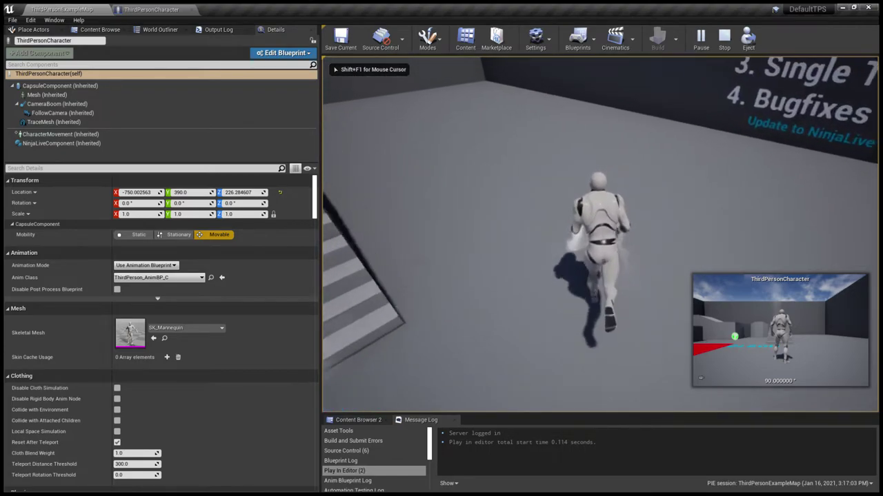
key(s)
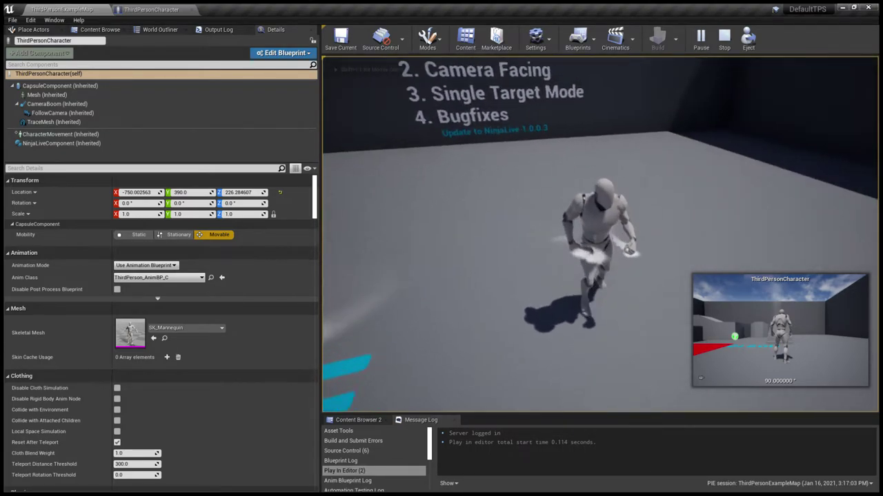
key(w)
key(s)
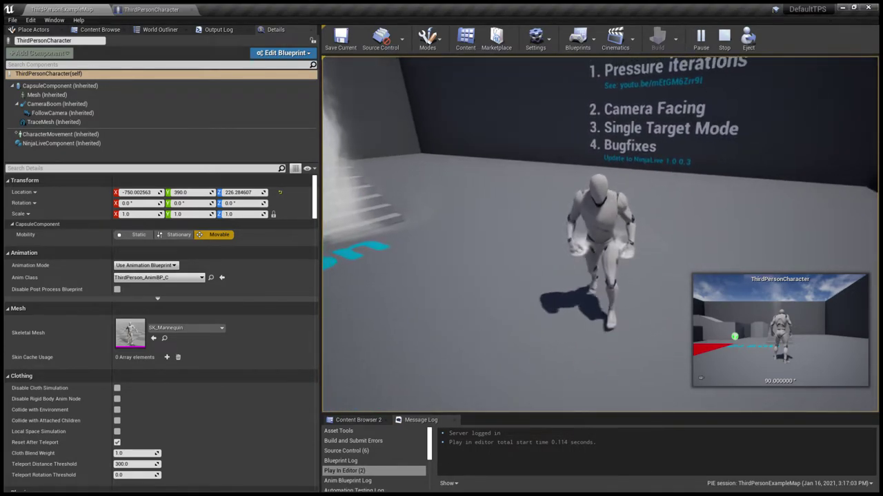
key(Escape)
Reconnect Event Tick to the Camera Facing node in the ThirdPersonCharacter blueprint, compile it, and return to the level
click(143, 9)
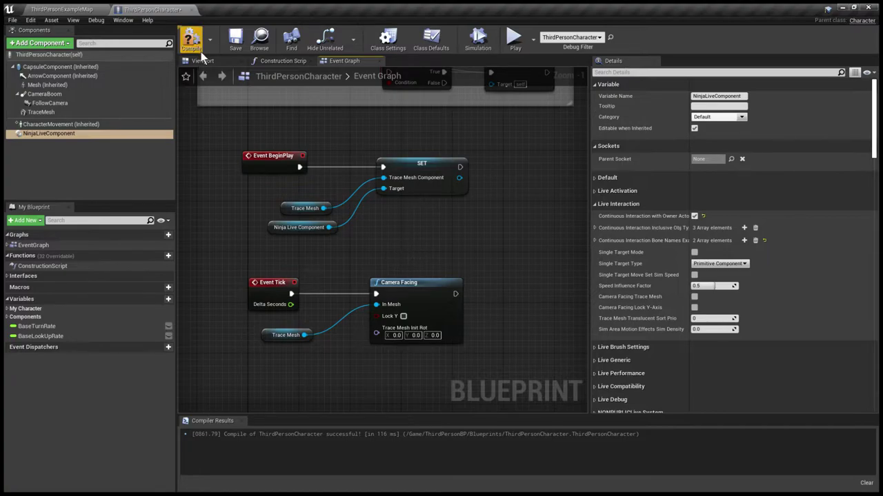
click(60, 9)
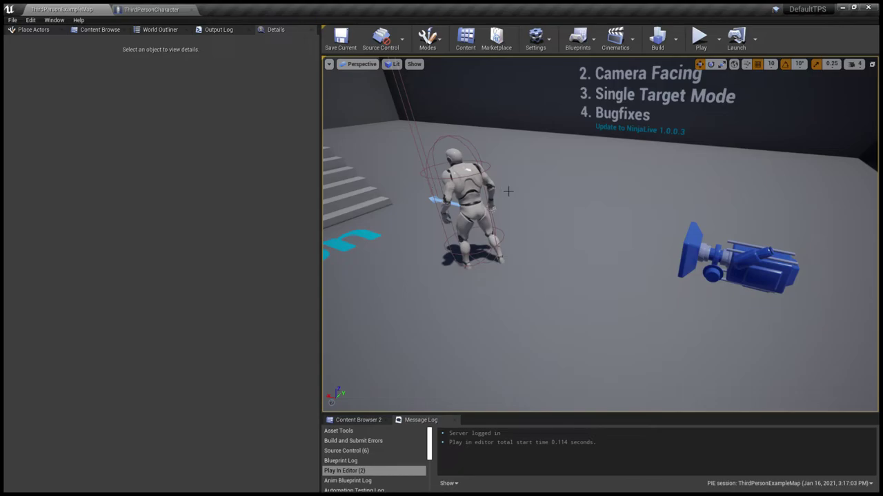
Playtest the level by jumping and running the character to check its hand smoke with camera facing driven by Event Tick
key(alt+p)
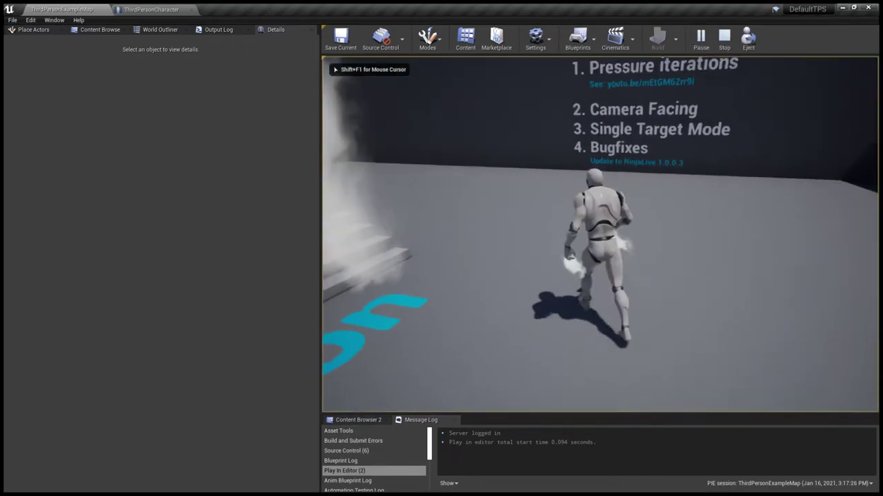
key(space)
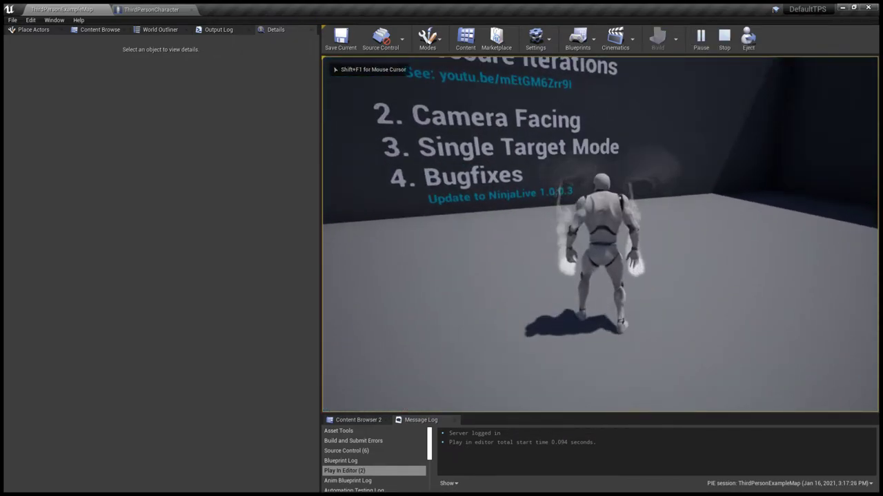
key(space)
key(space)
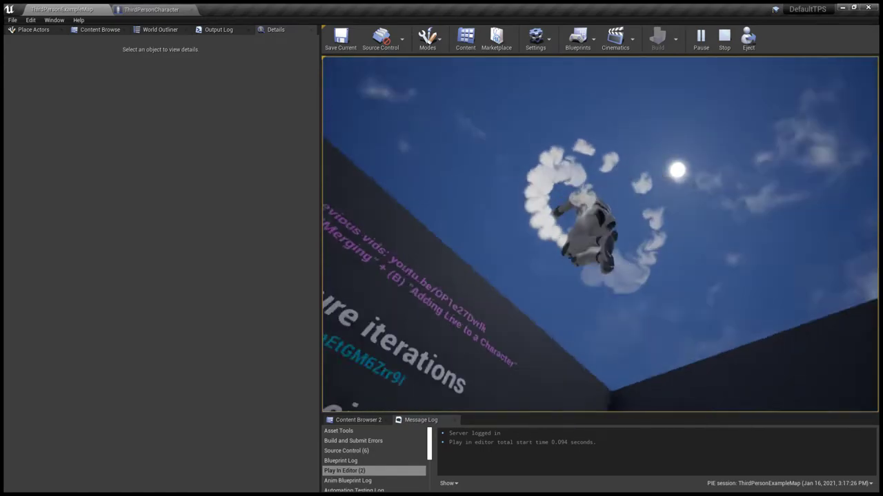
key(w)
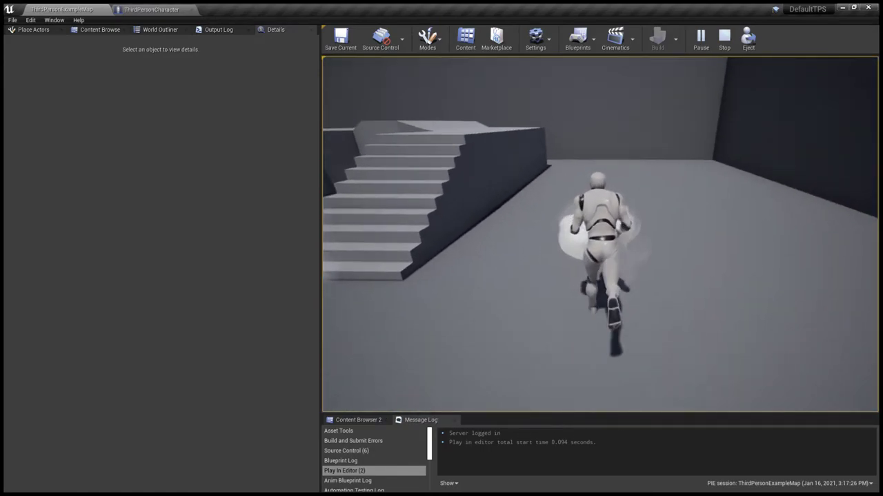
key(s)
key(w)
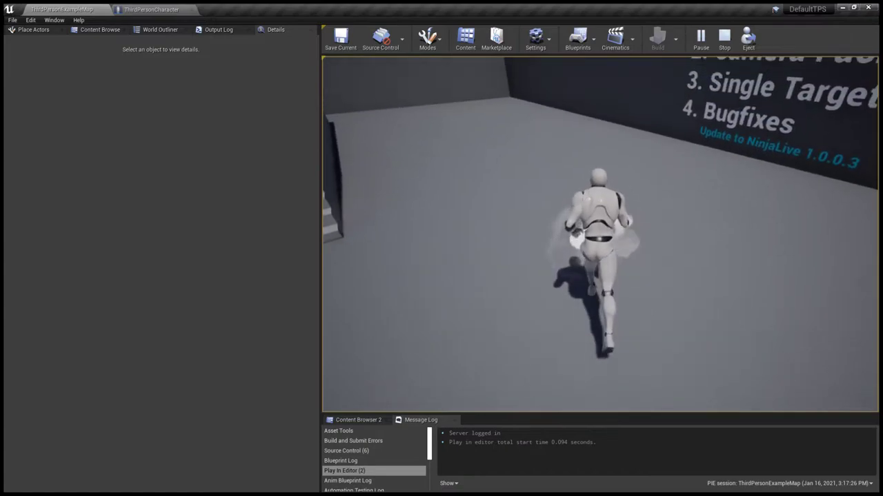
key(space)
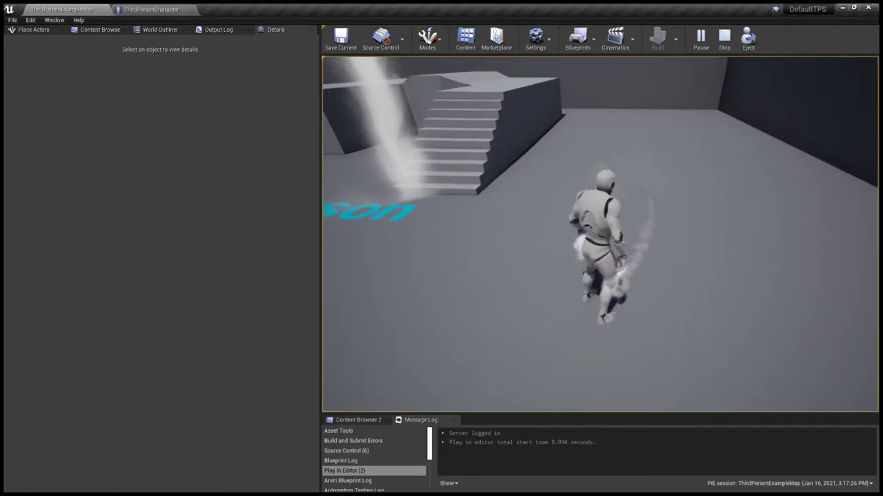
key(w)
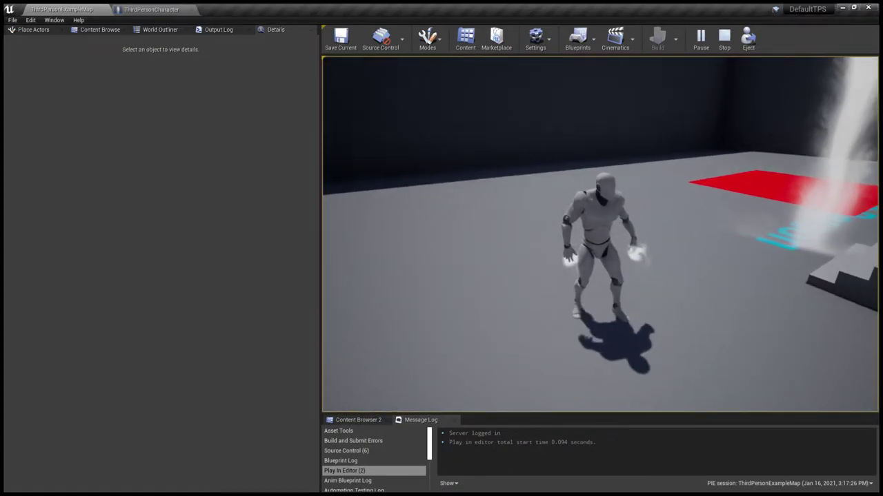
Run the character toward the smoke column by the stairs and back, viewing its hand smoke from the side, back and front
key(d)
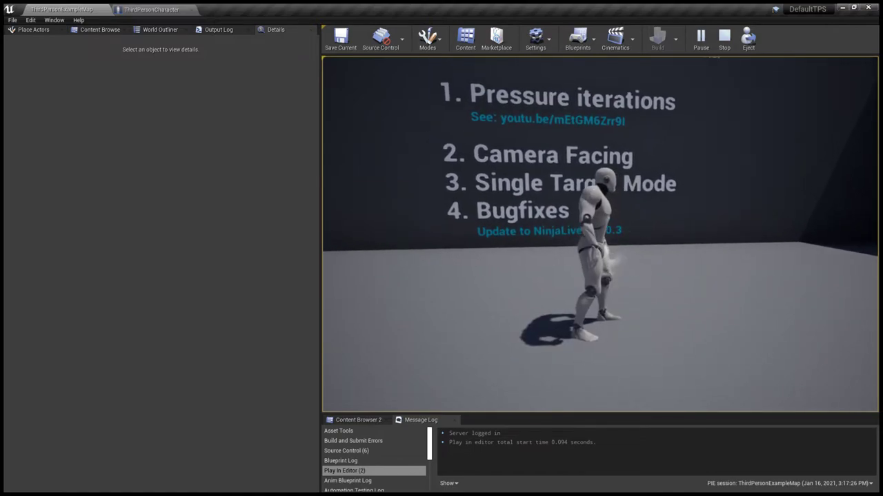
key(w)
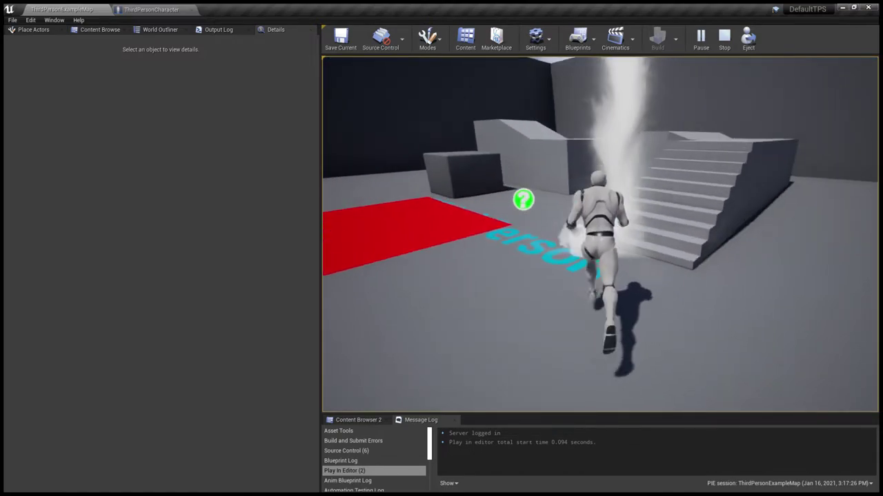
key(s)
key(w)
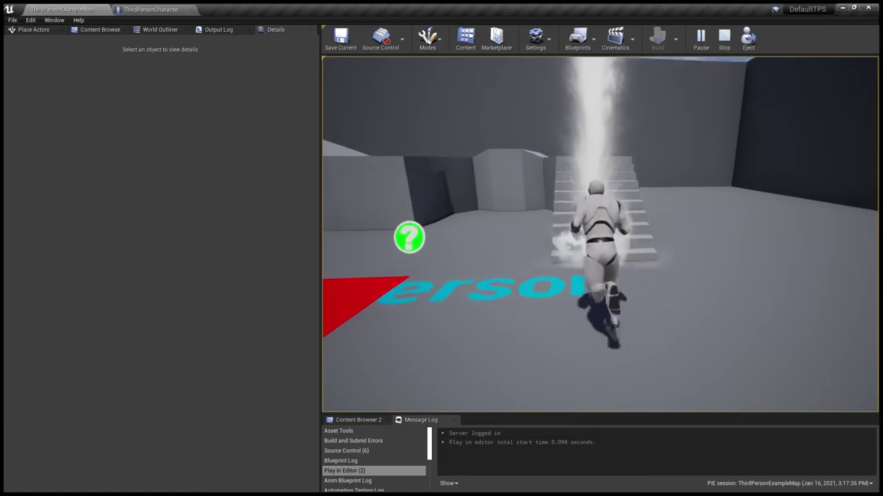
key(s)
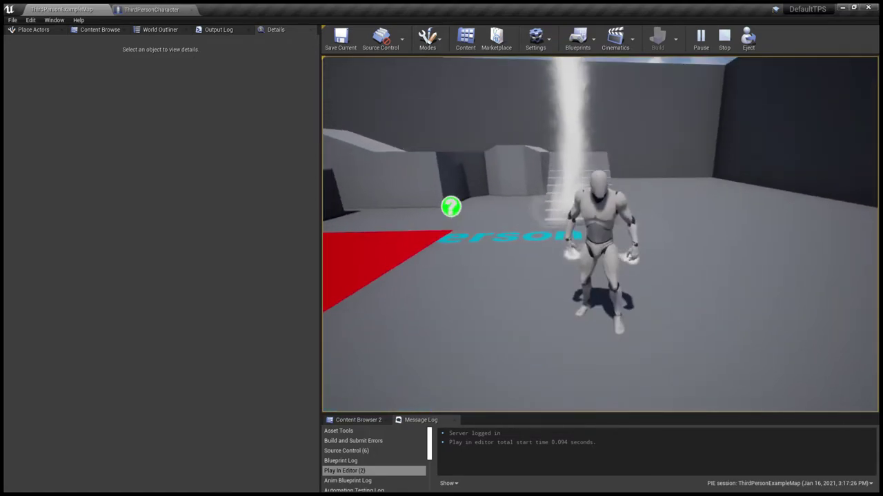
key(w)
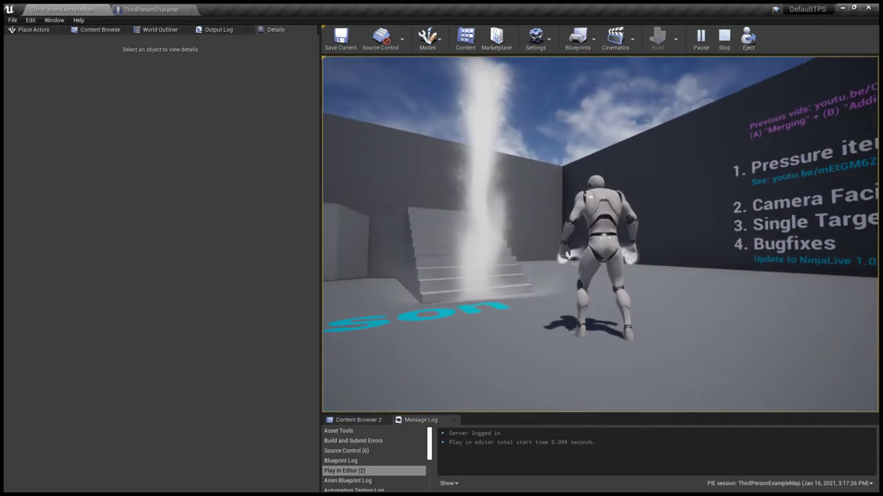
Resume control in the running game and run, jump and turn the character to examine its hand smoke near the text wall
click(617, 176)
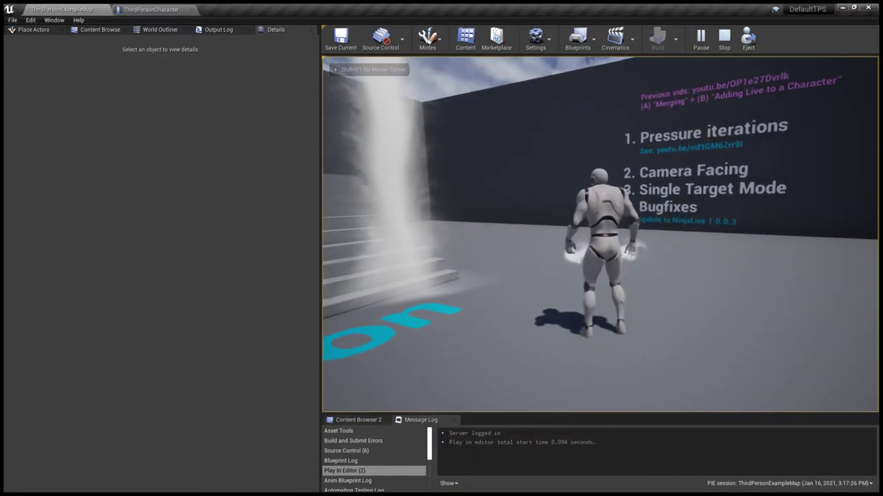
key(w)
key(s)
key(w)
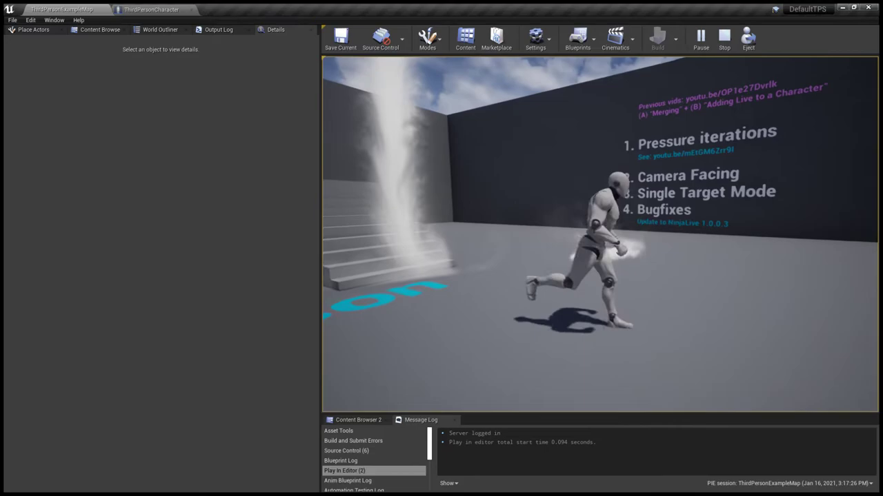
key(space)
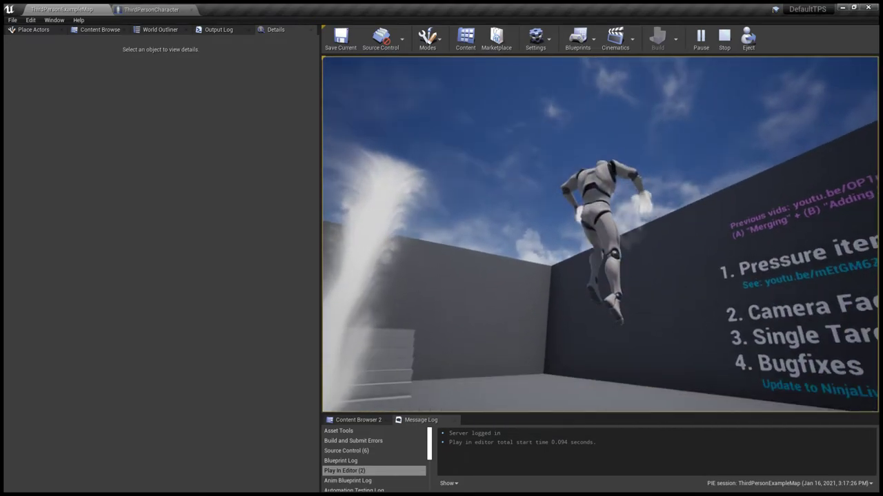
key(d)
key(s)
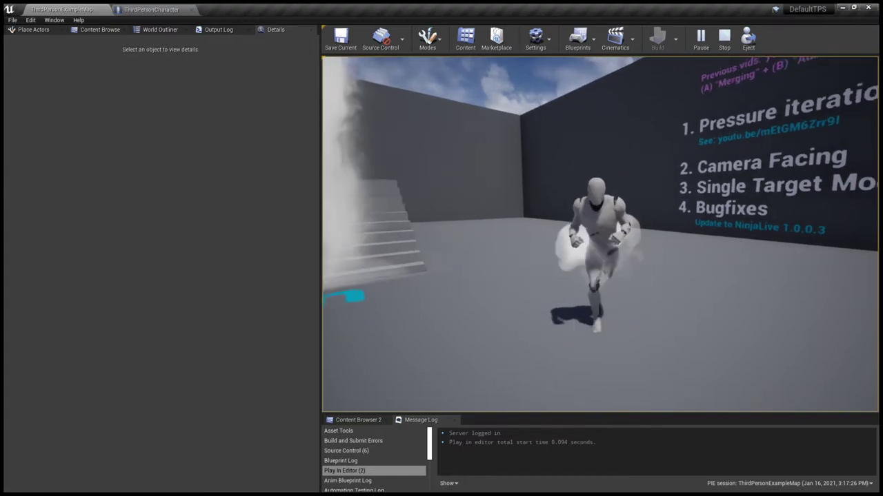
key(w)
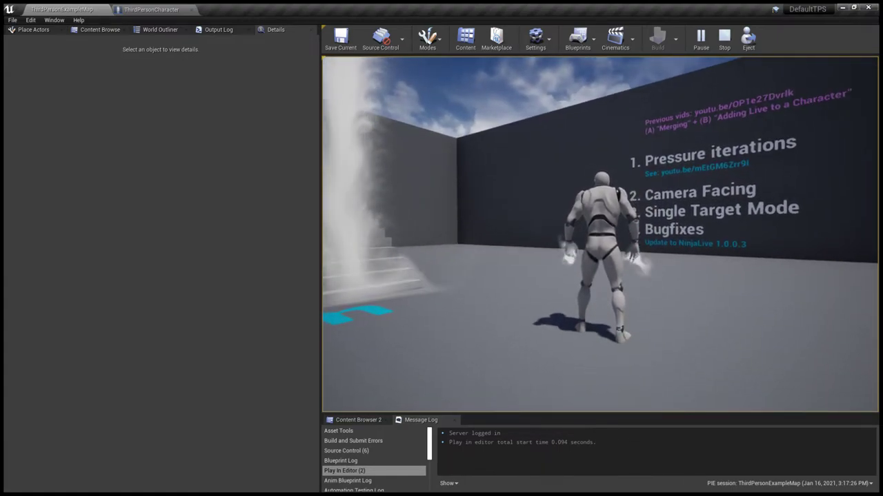
Check the live Event Tick to Camera Facing execution in the ThirdPersonCharacter blueprint, stop the playtest and return to the level
key(shift+F1)
click(142, 9)
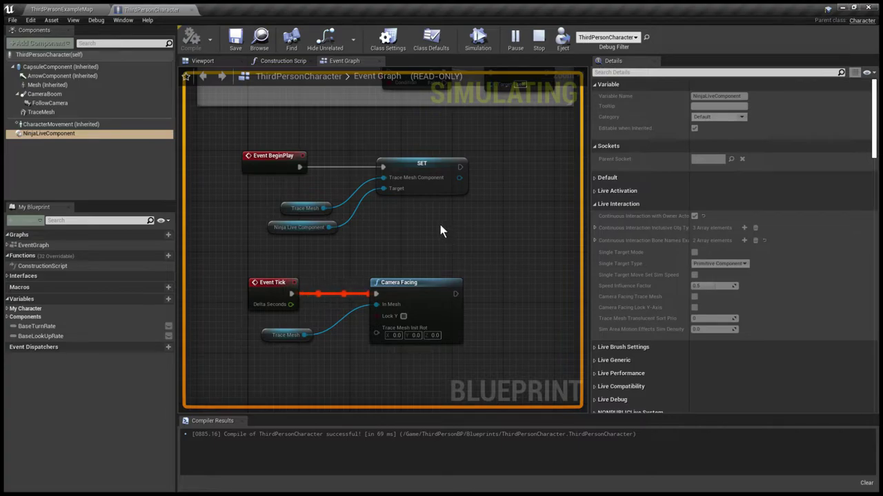
key(Escape)
click(65, 9)
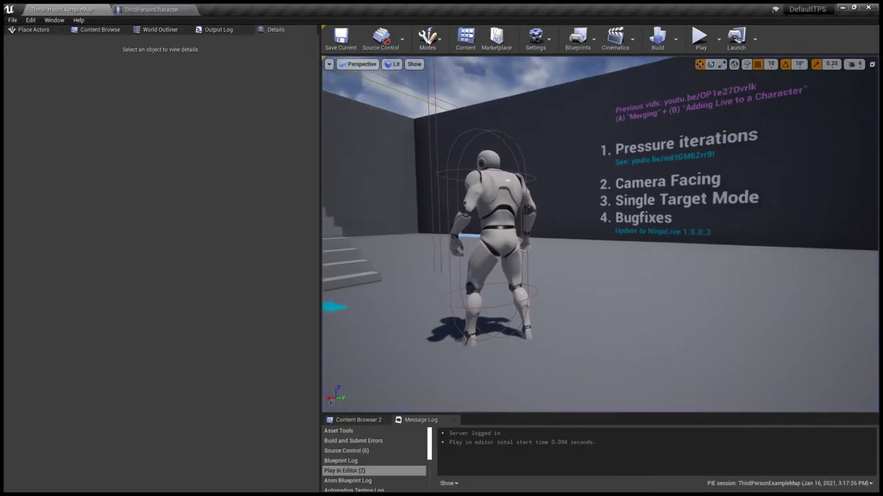
Start another playtest and make the character jump repeatedly to examine the smoke trails from its hands in mid-air
right_drag(599, 235, 541, 219)
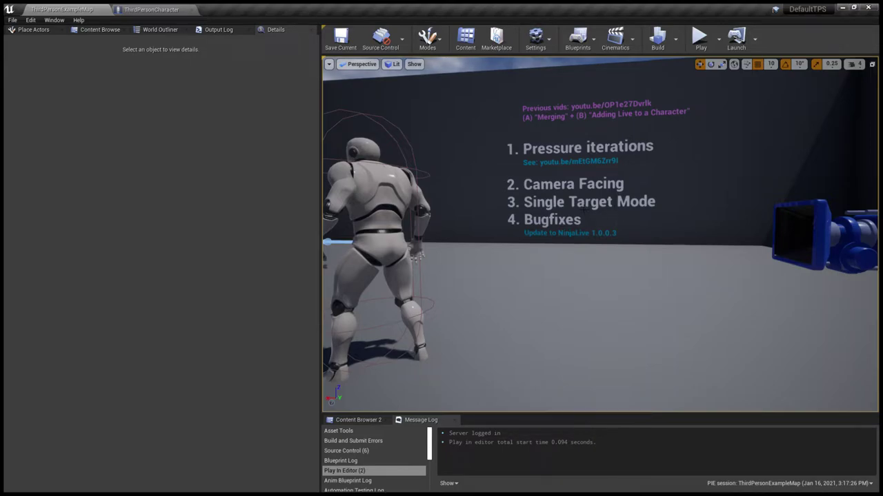
key(alt+p)
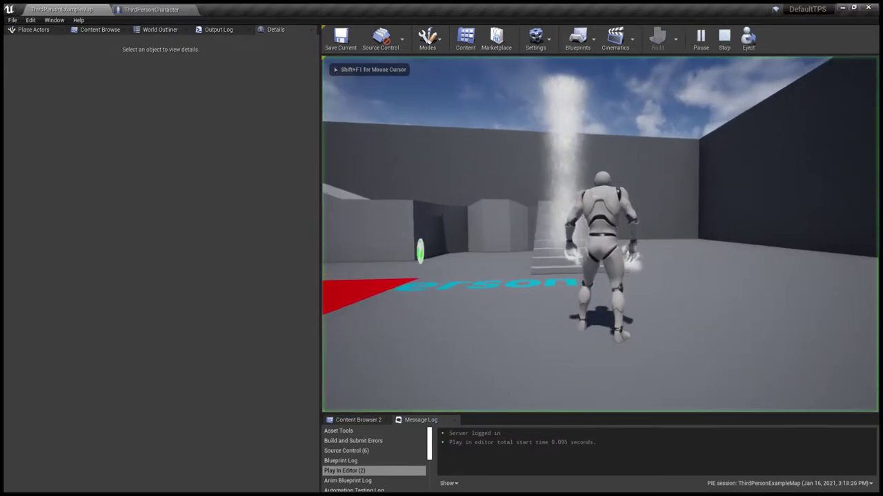
key(w)
key(space)
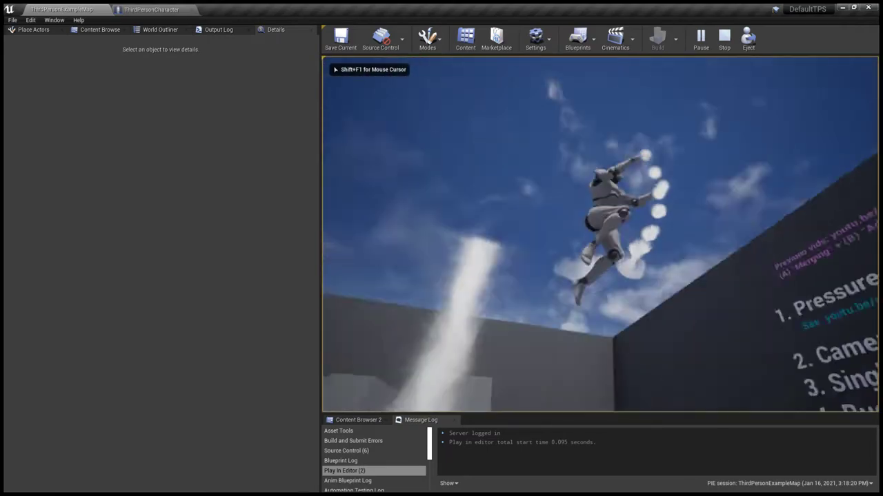
key(space)
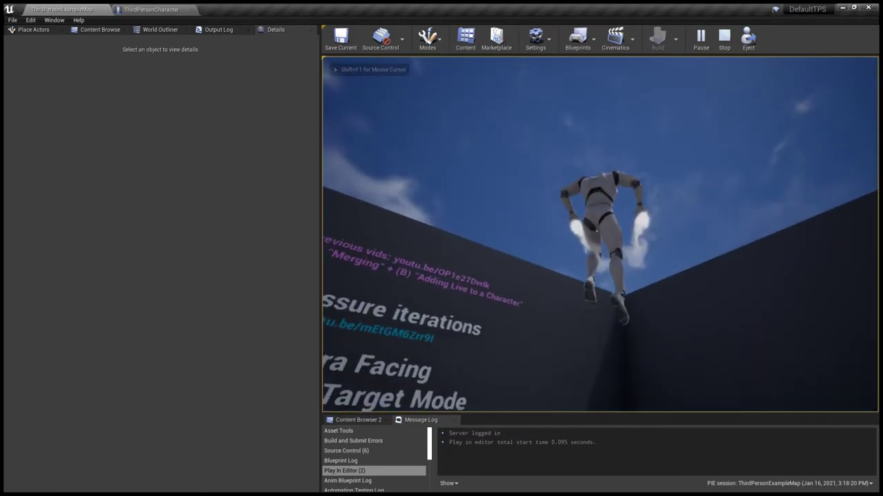
key(space)
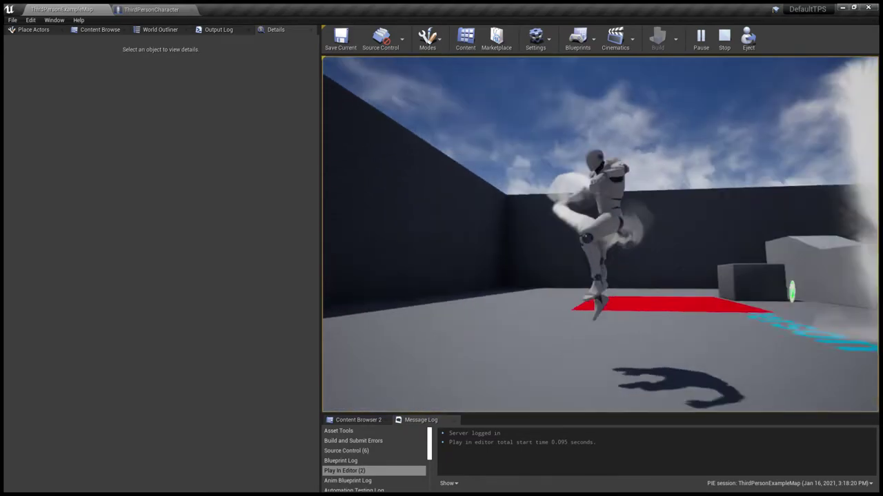
key(w)
key(space)
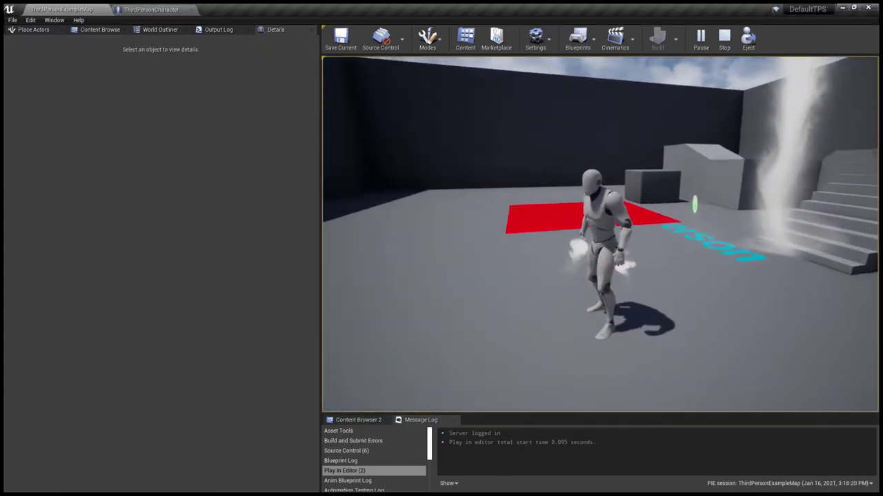
key(space)
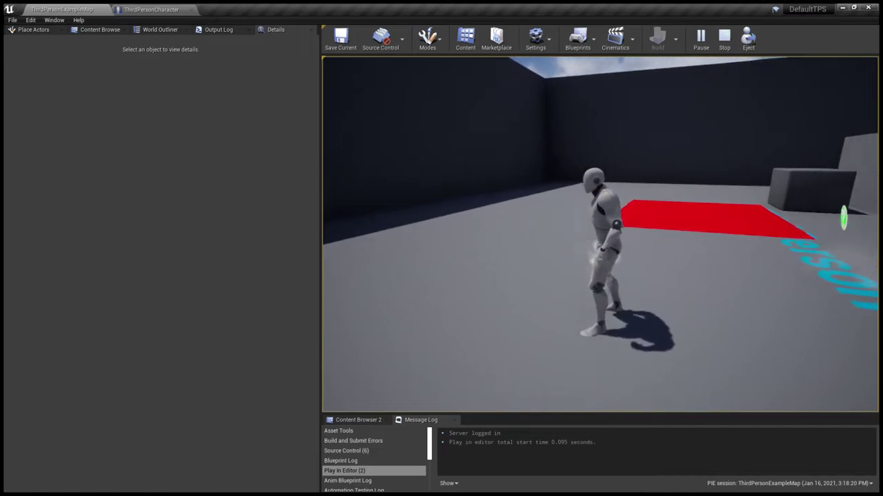
Run the character in different directions to examine its hand smoke from several angles, and end the playtest
key(shift+F1)
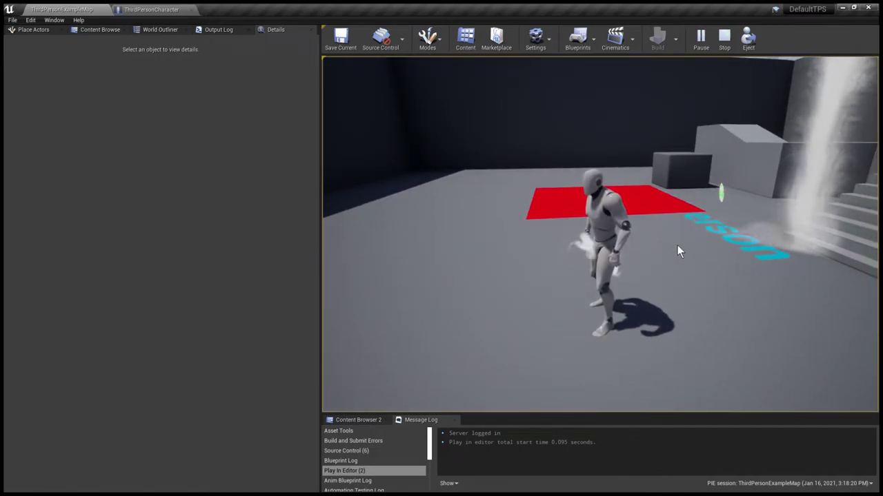
click(620, 232)
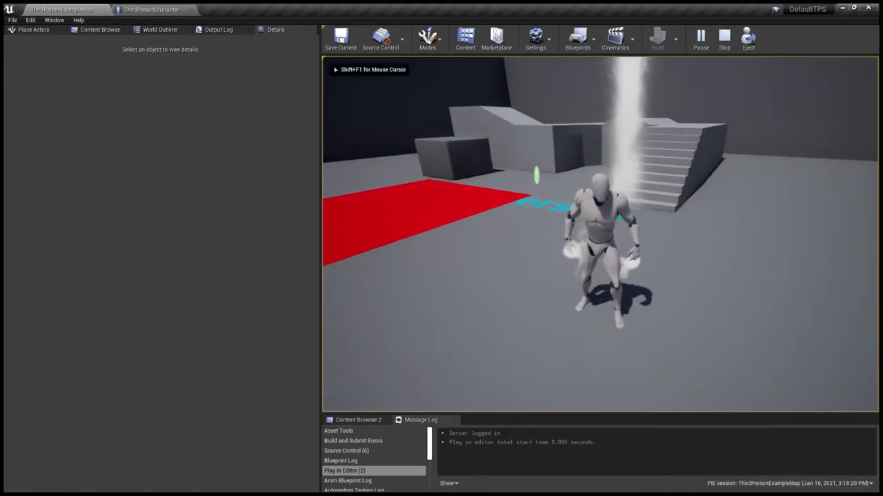
key(w)
key(d)
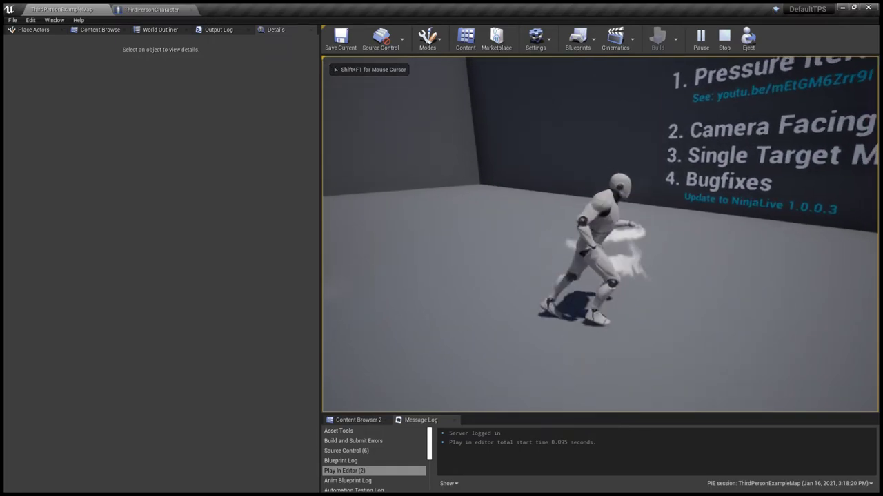
key(s)
key(w)
key(a)
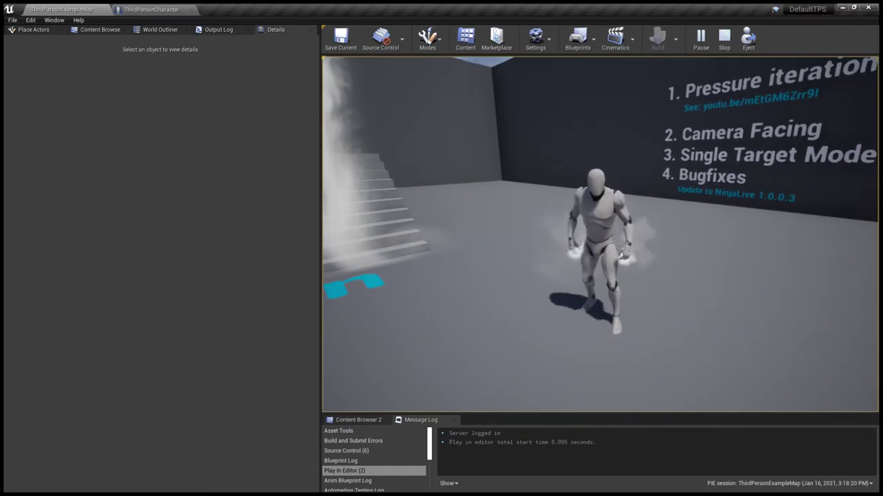
key(shift+F1)
key(Escape)
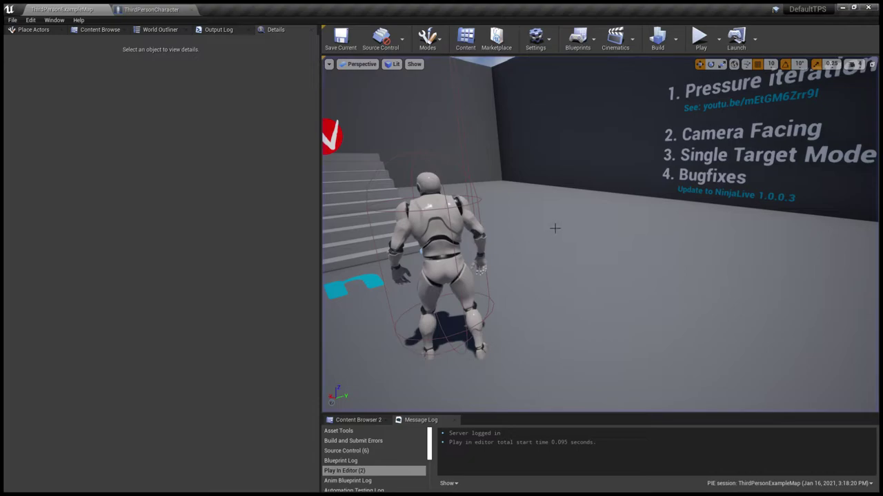
Bring up the NinjaLiveComponent's Live Interaction settings in the ThirdPersonCharacter blueprint and turn on Single Target Mode
click(144, 9)
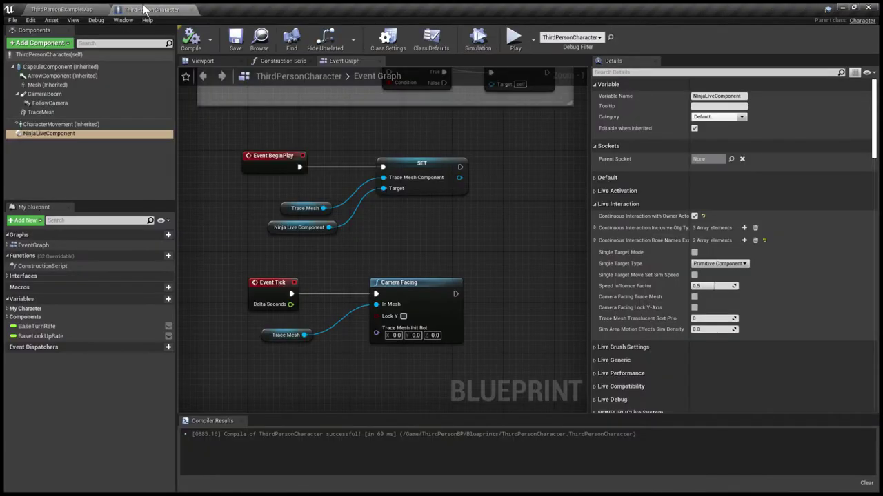
click(65, 133)
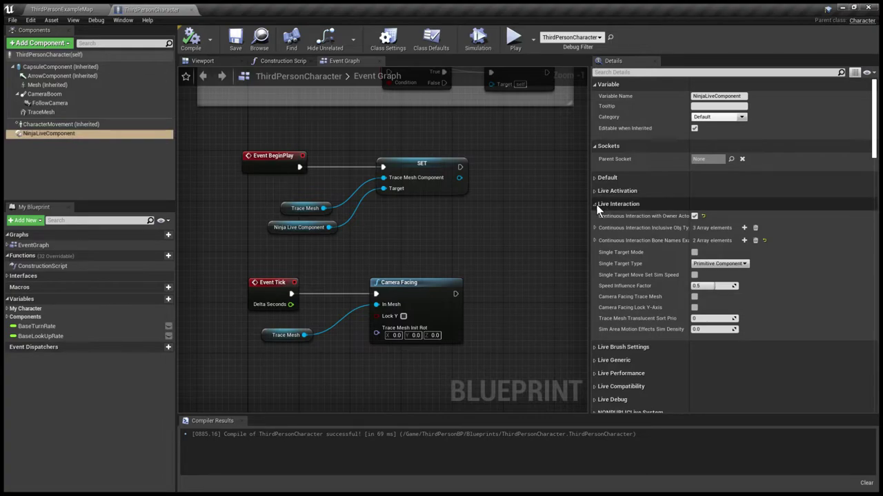
click(596, 205)
click(595, 230)
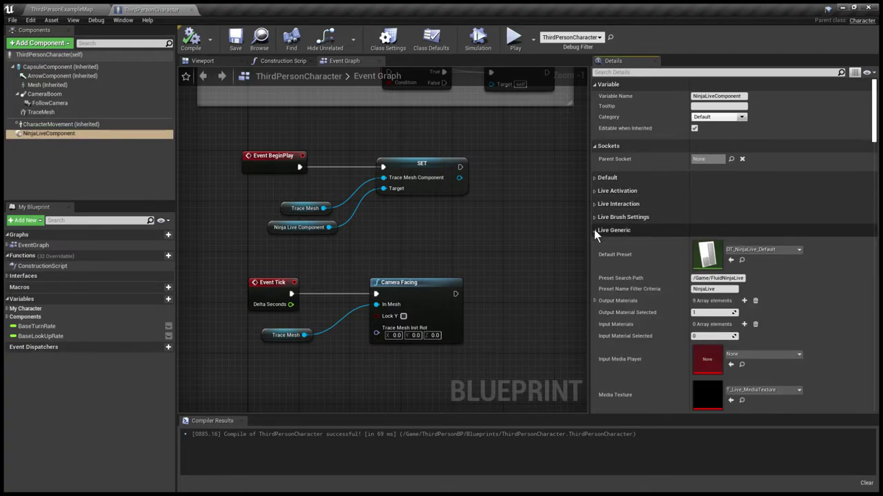
click(593, 229)
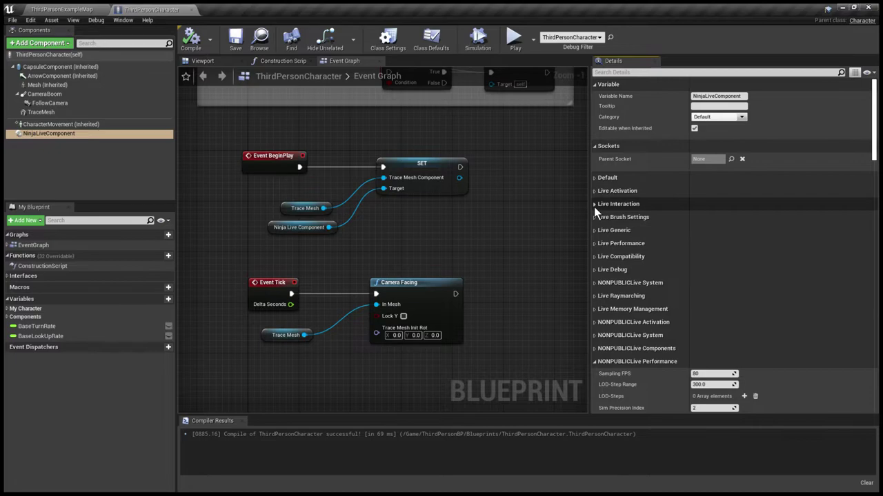
click(594, 231)
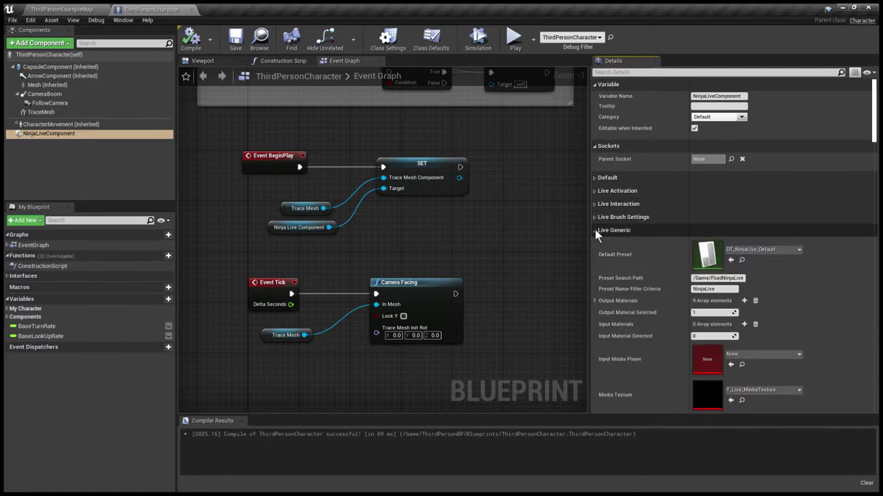
click(594, 230)
click(594, 204)
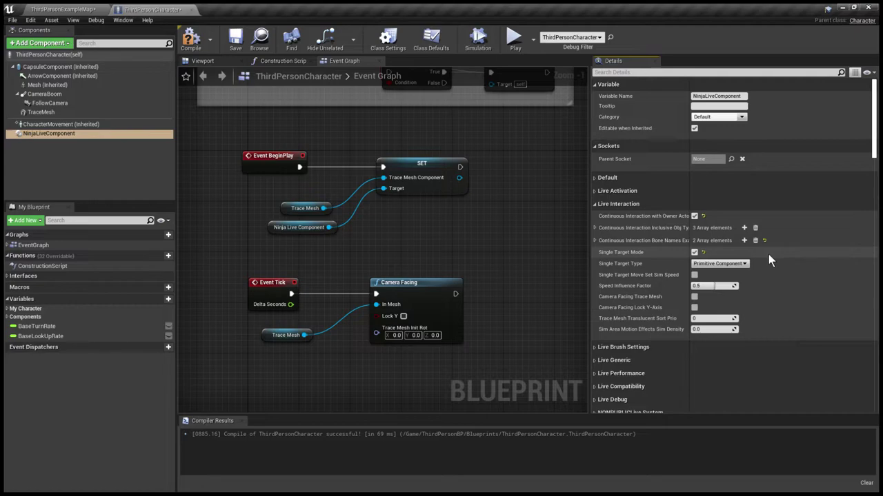
Set the Single Target Type to Skeletal Mesh Bone, compile the blueprint and return to the level
click(717, 264)
click(713, 276)
click(595, 240)
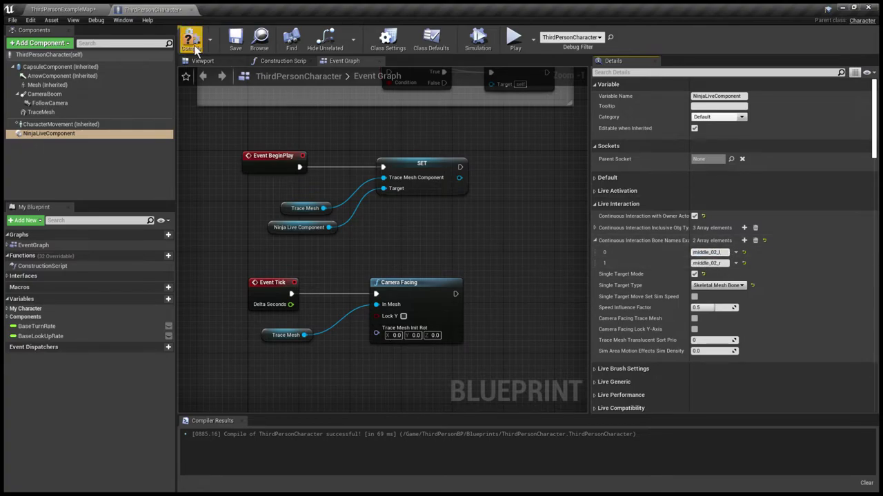
click(46, 9)
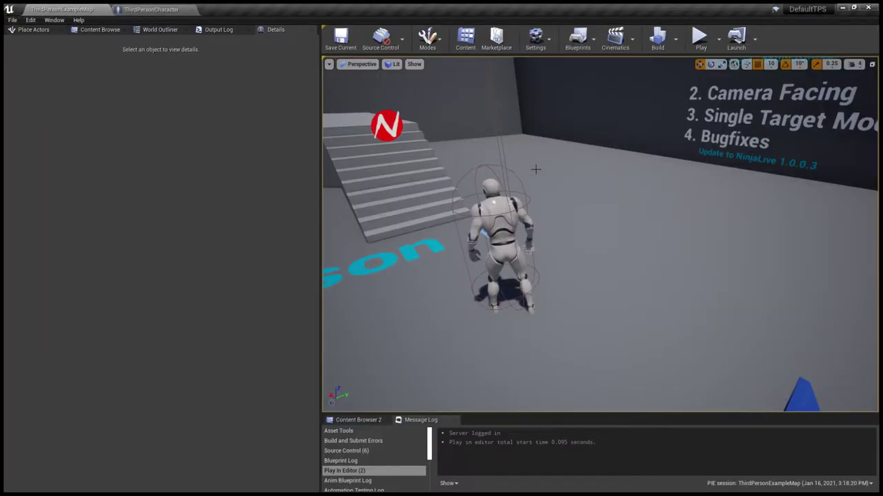
Start a playtest and make the character jump repeatedly to examine the single-target smoke on its hands
key(alt+p)
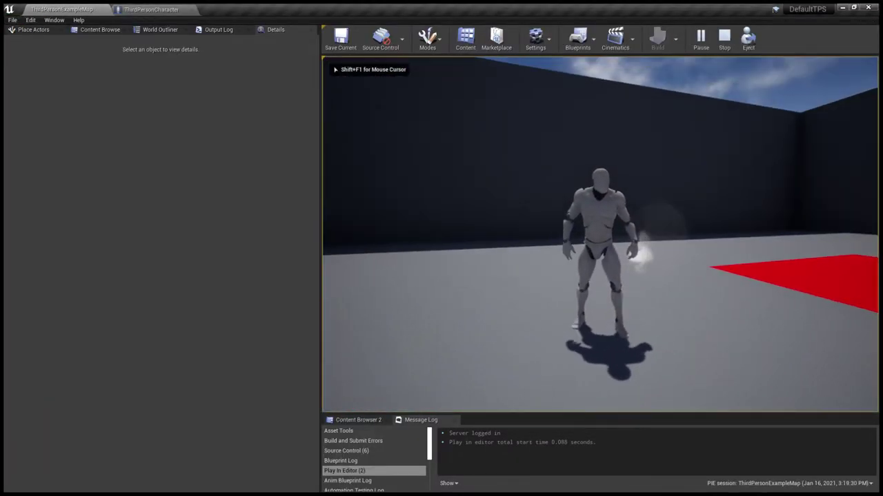
key(space)
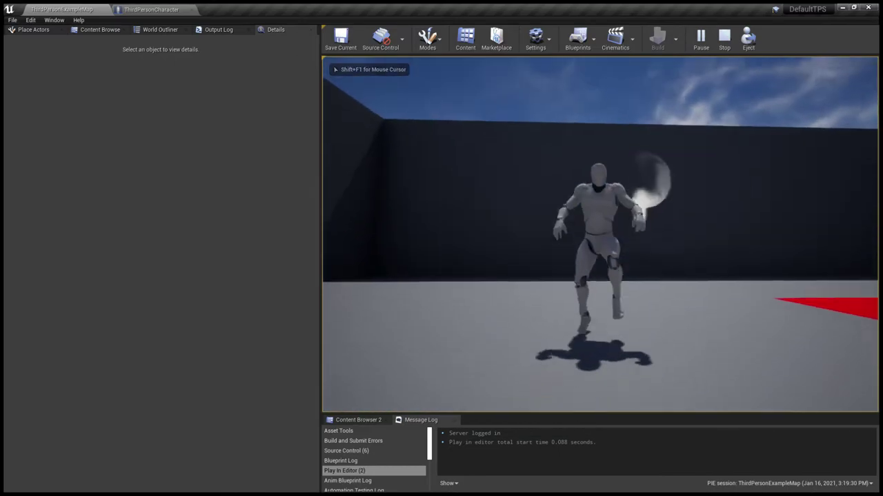
key(space)
key(space)
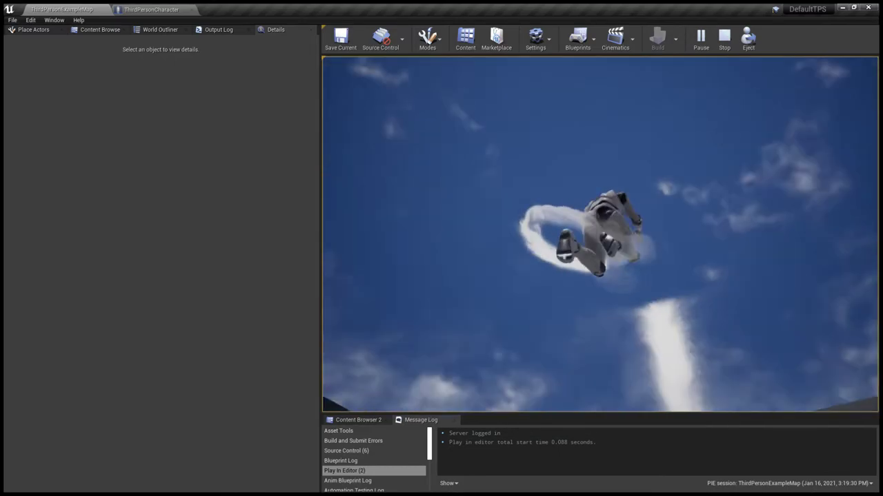
key(space)
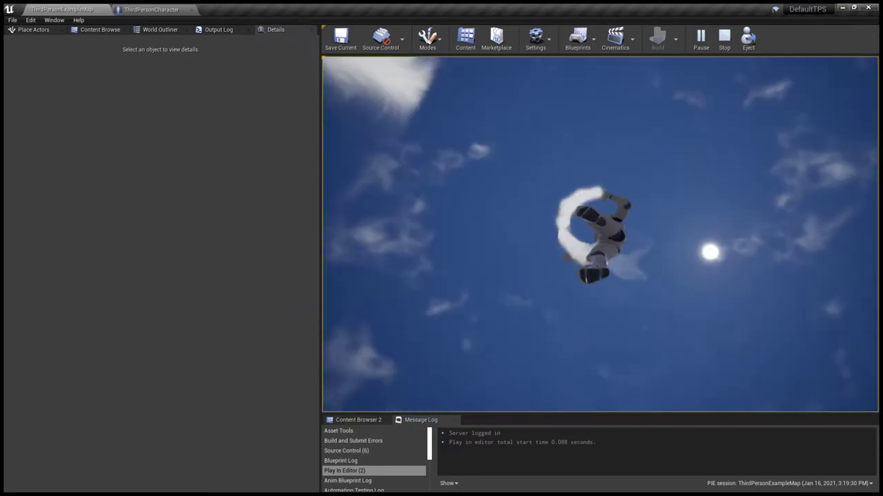
key(space)
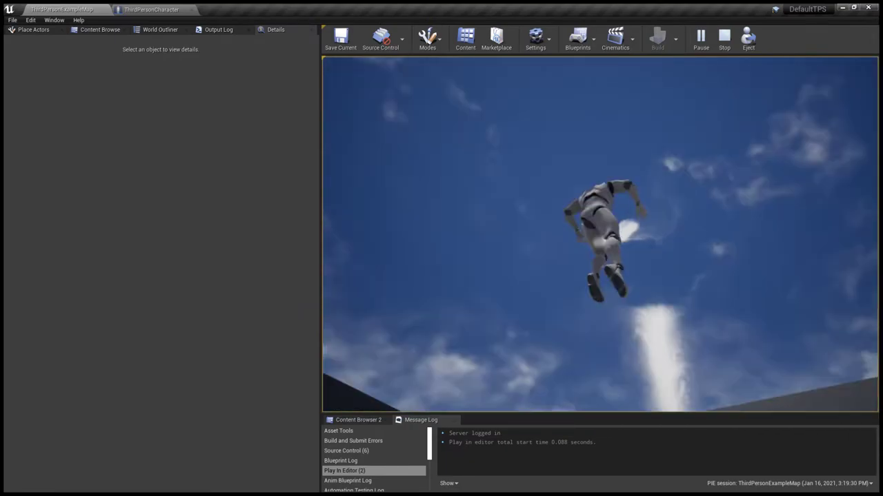
Run the character past the text wall and jump again several times to examine the hand smoke trail against the sky
key(w)
key(a)
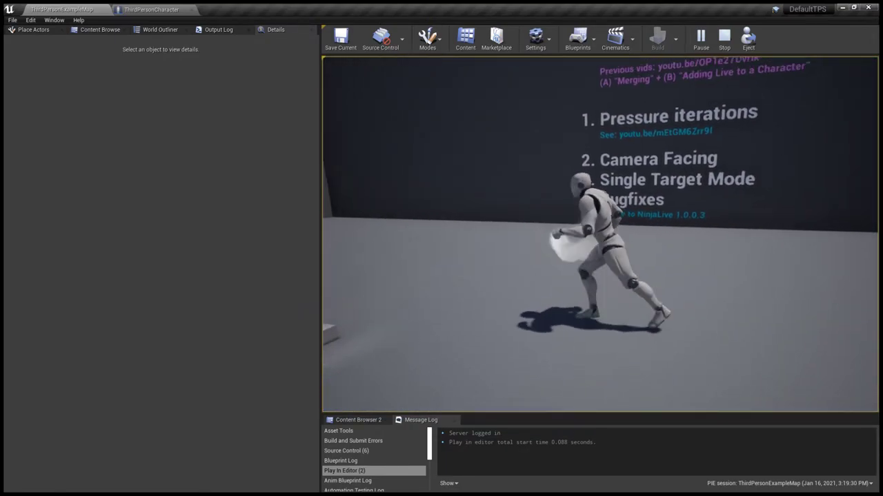
key(s)
key(d)
key(space)
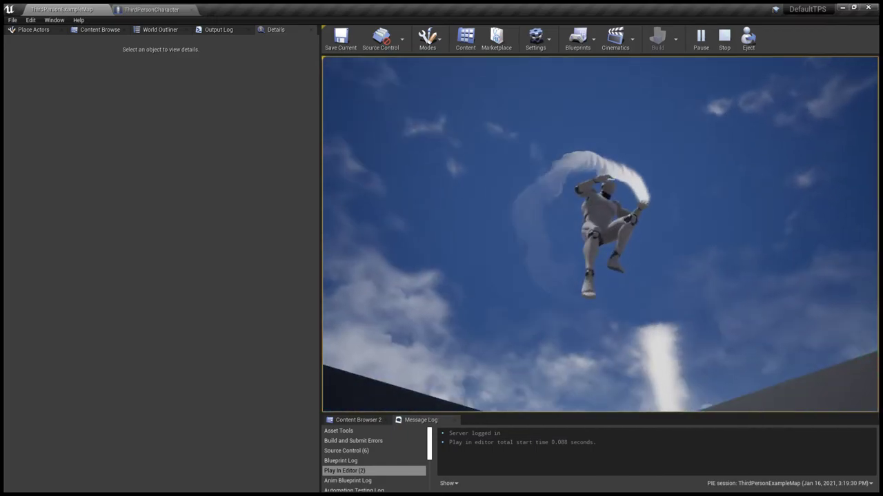
key(space)
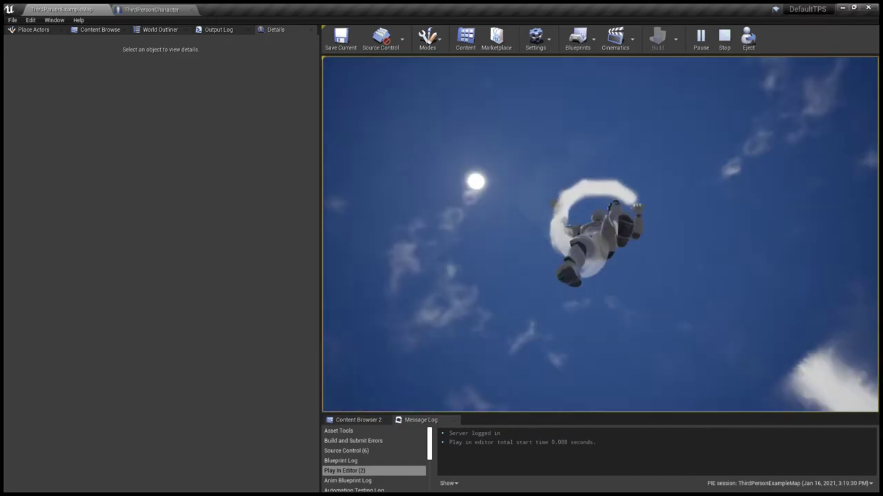
key(space)
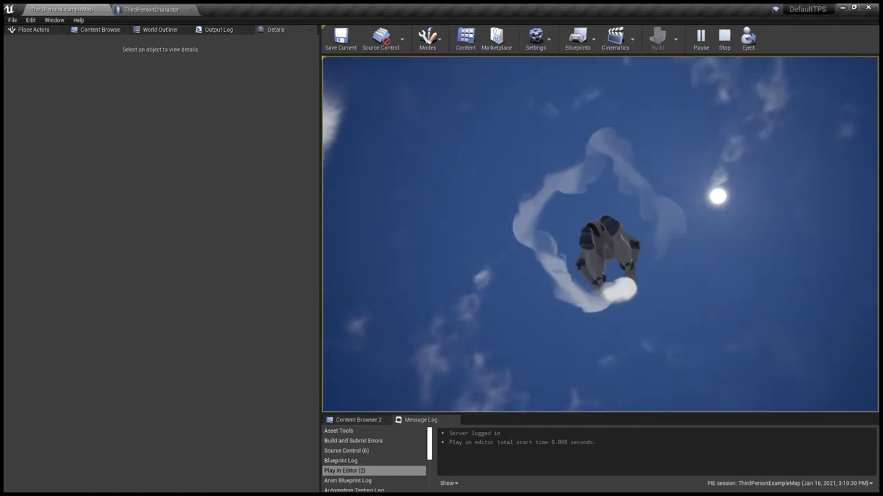
Run and jump the character toward the text wall to examine its hand smoke up close, and end the playtest
key(w)
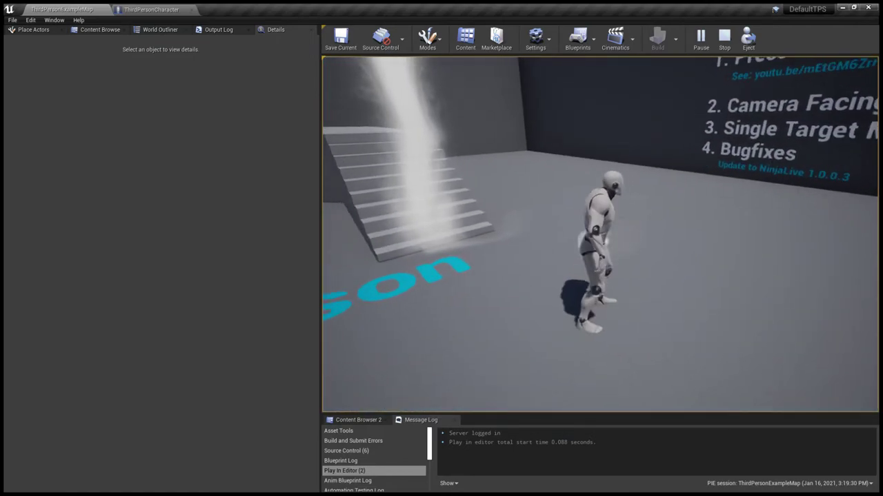
key(w)
key(space)
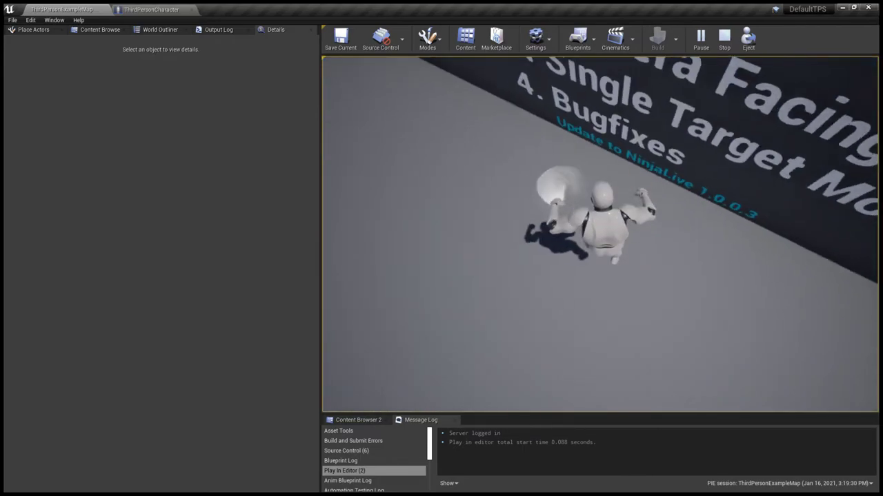
key(w)
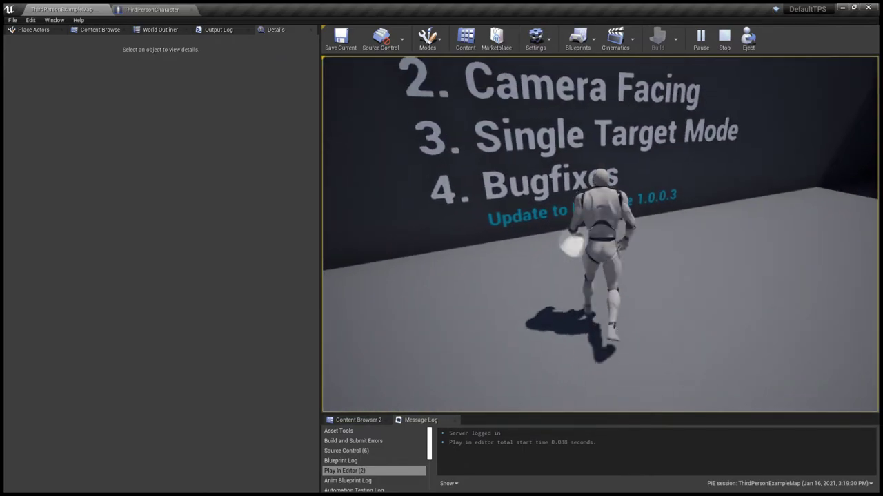
key(d)
key(w)
key(shift+F1)
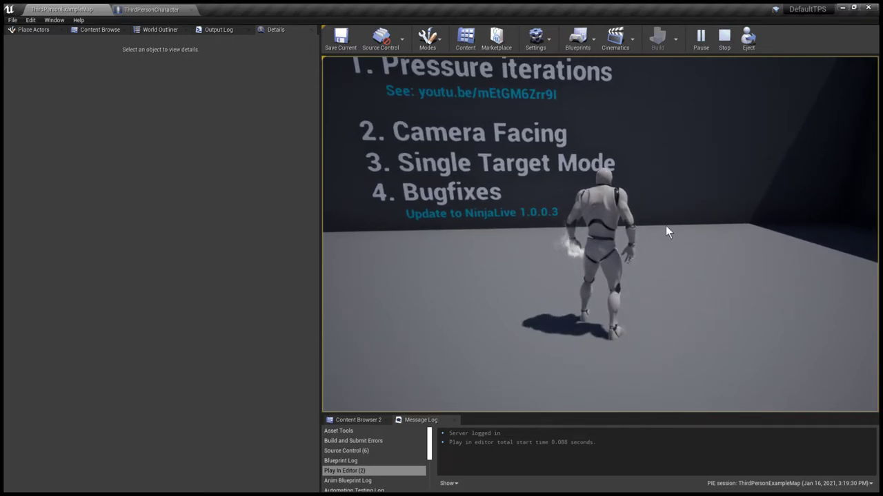
key(Escape)
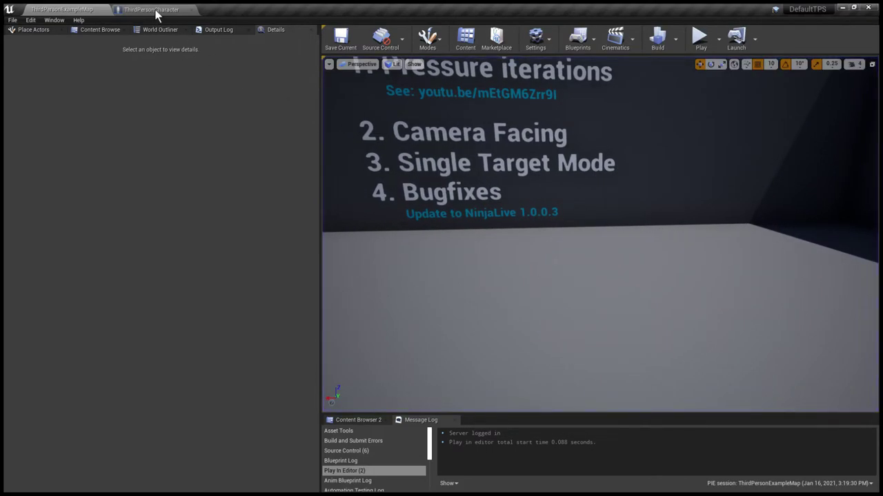
Check the NinjaLiveComponent in the blueprint, and inspect its Live Interaction settings on the character placed in the level with the bone names list collapsed
click(156, 11)
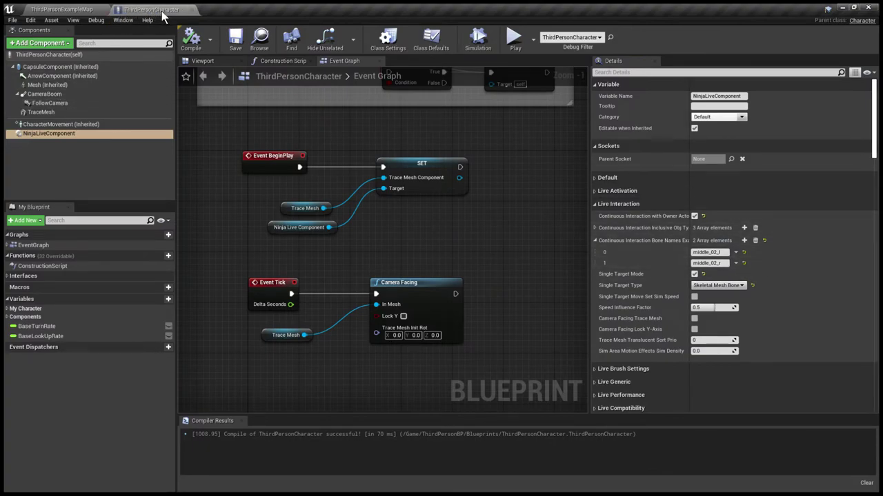
click(54, 135)
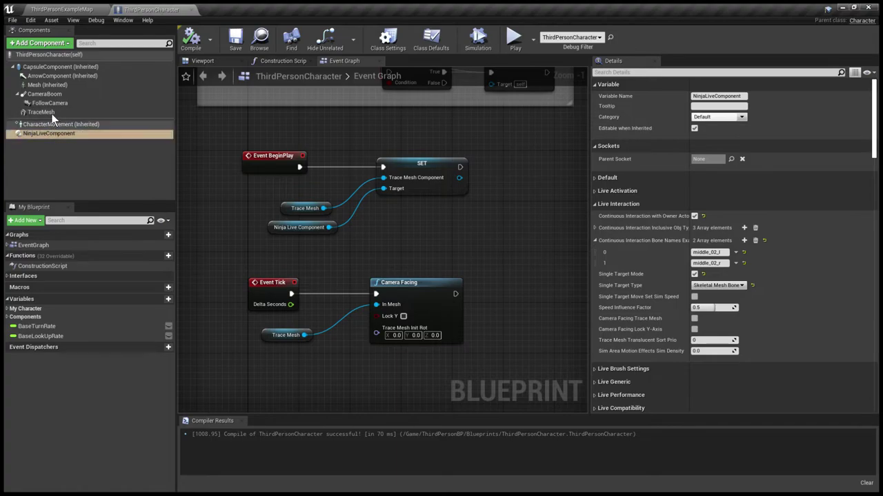
click(76, 9)
key(s)
right_drag(526, 198, 469, 204)
right_drag(544, 186, 544, 186)
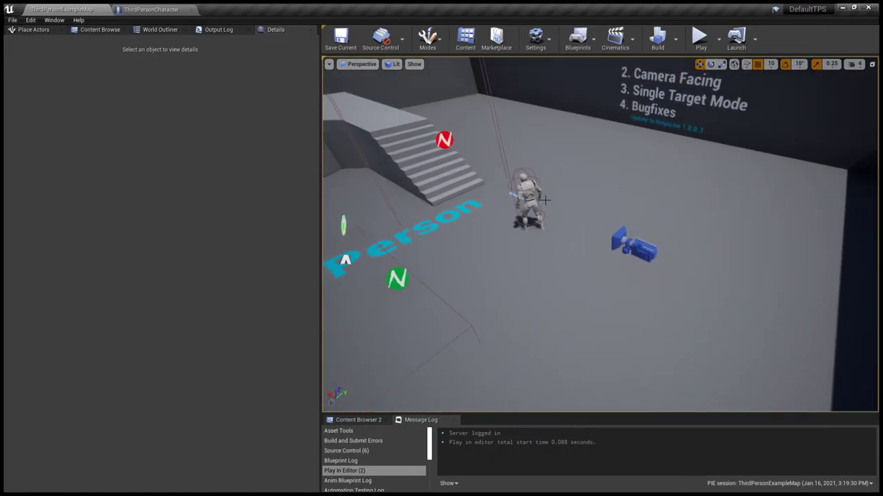
click(545, 200)
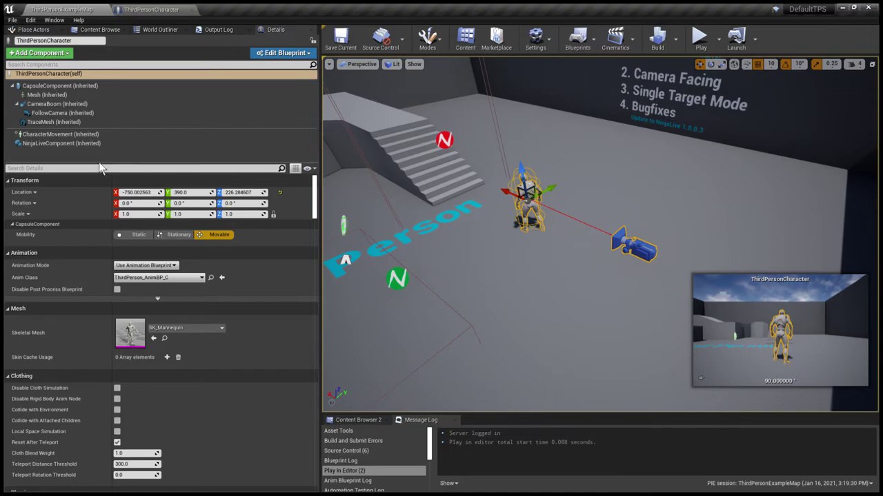
click(51, 142)
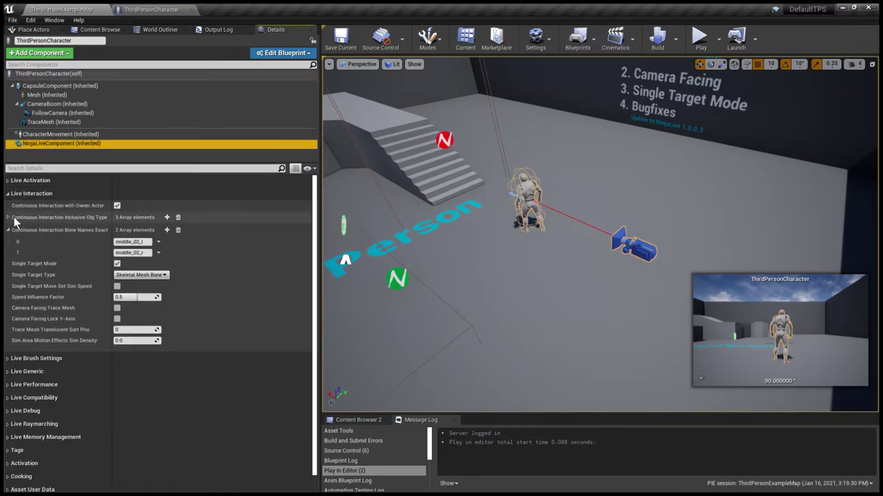
click(9, 231)
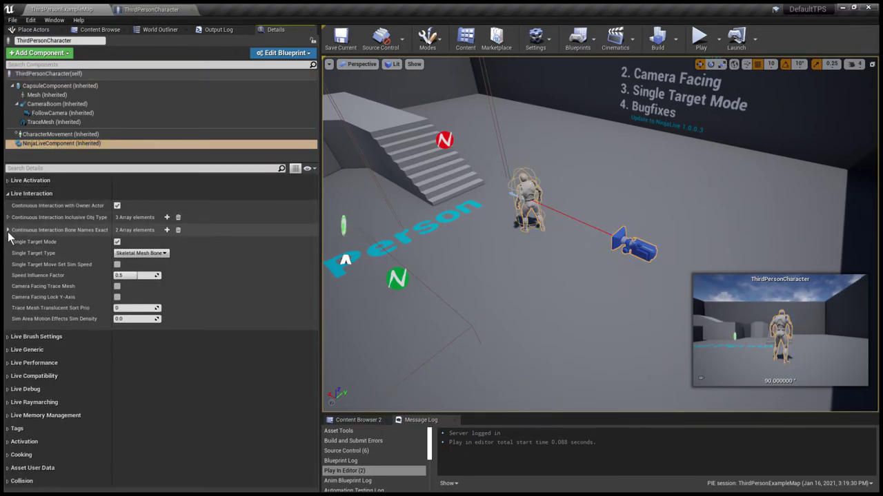
Compare the blueprint's Live Interaction settings with the level instance, and view the placed character up close
click(158, 9)
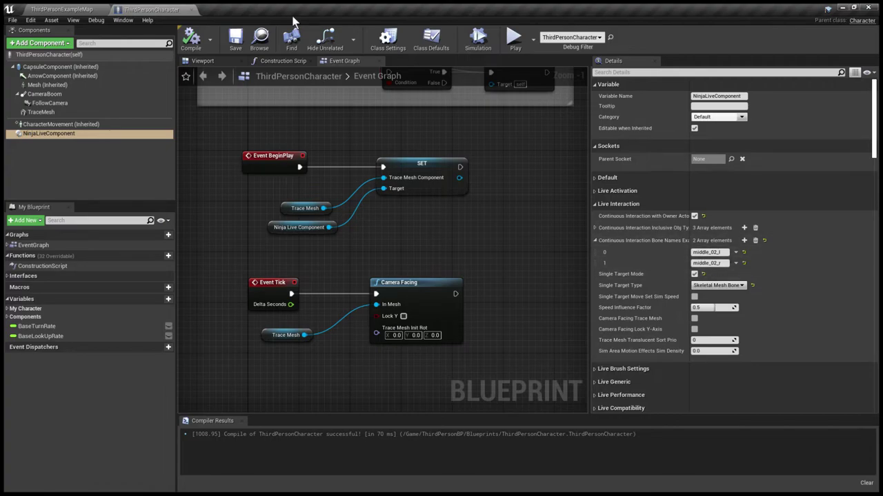
click(83, 9)
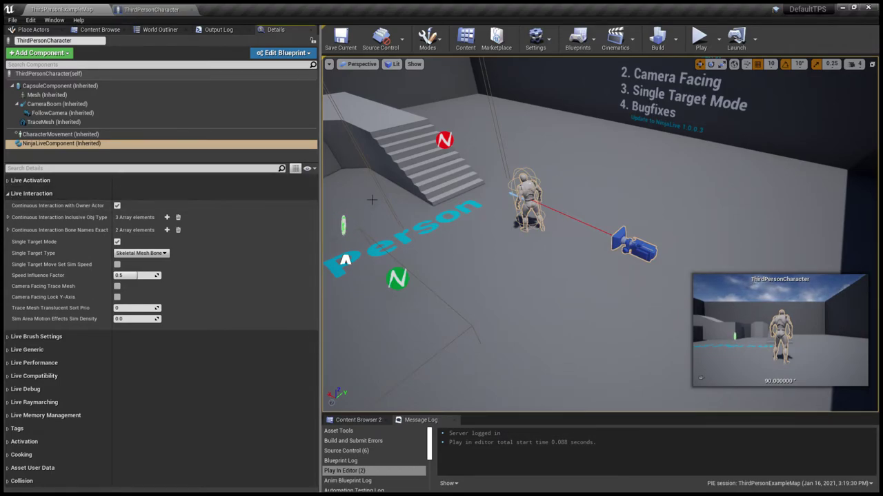
right_drag(540, 186, 524, 183)
scroll(524, 183, up, 5)
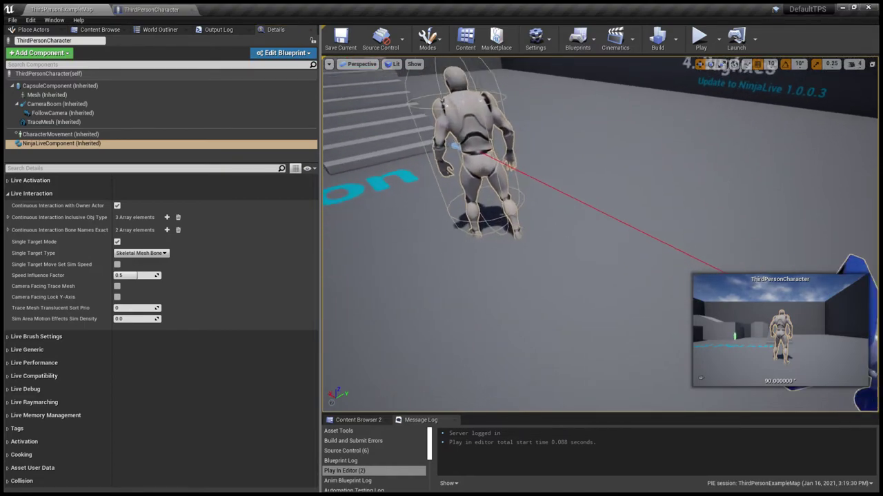
scroll(524, 183, down, 5)
Recompile the ThirdPersonCharacter blueprint with its NinjaLiveComponent selected, and return to the level facing the text wall
click(140, 9)
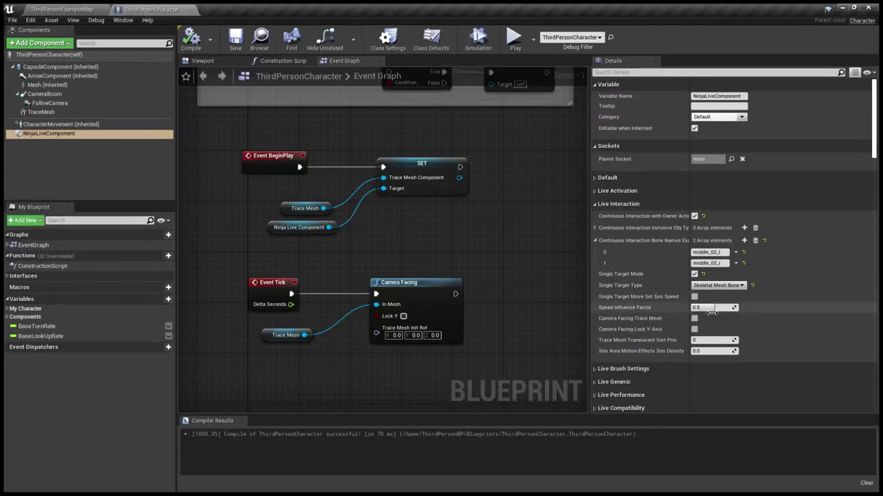
click(56, 133)
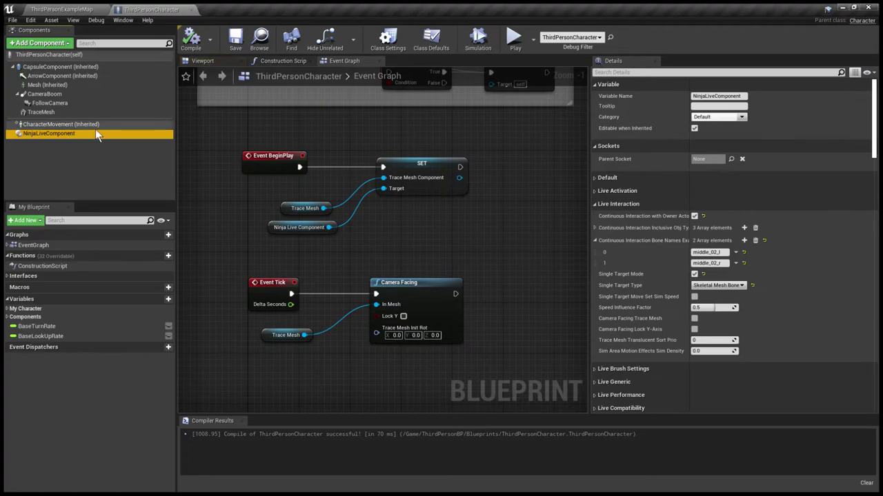
click(191, 39)
click(69, 9)
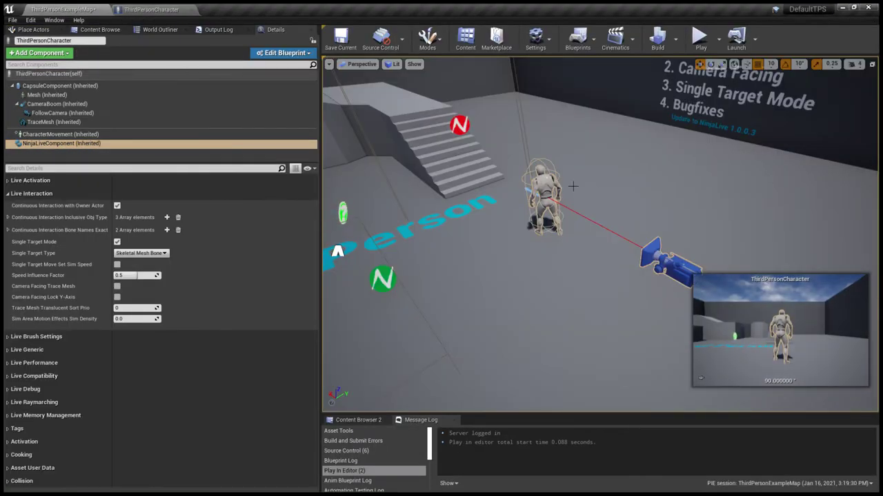
key(w)
right_drag(547, 178, 615, 159)
key(s)
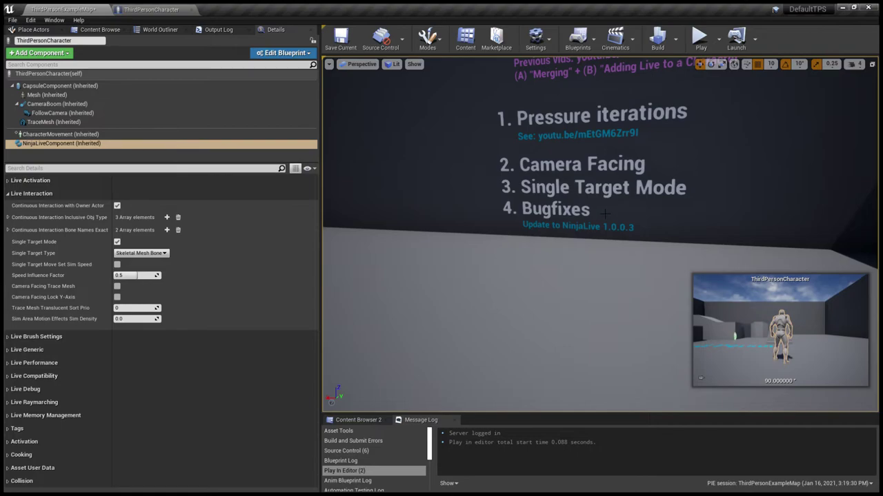
Place a NinjaLive_PresetManager from the FluidNinjaLive folder on the floor near the third-person character
right_drag(605, 218, 514, 229)
key(w)
key(s)
key(s)
key(w)
key(s)
key(Escape)
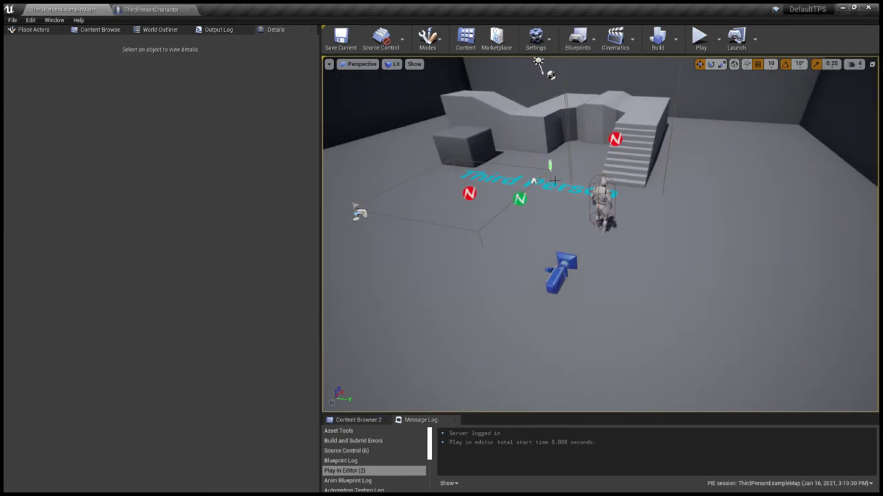
click(106, 33)
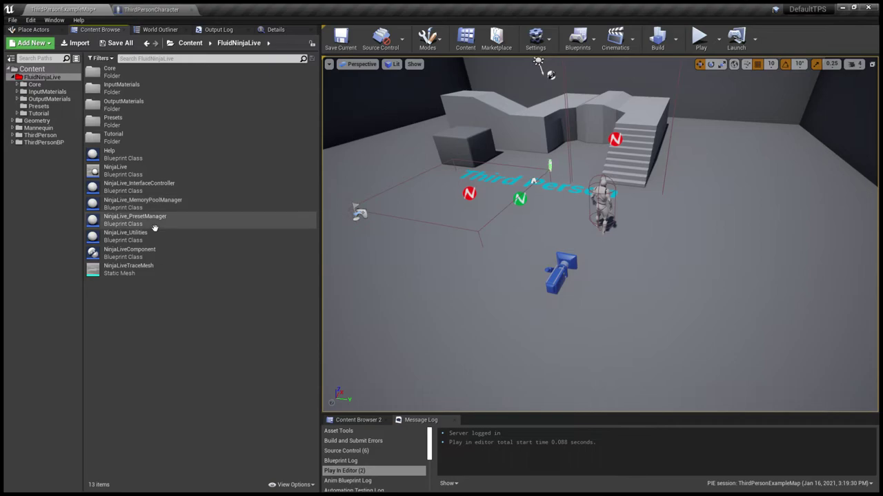
drag(140, 228, 517, 222)
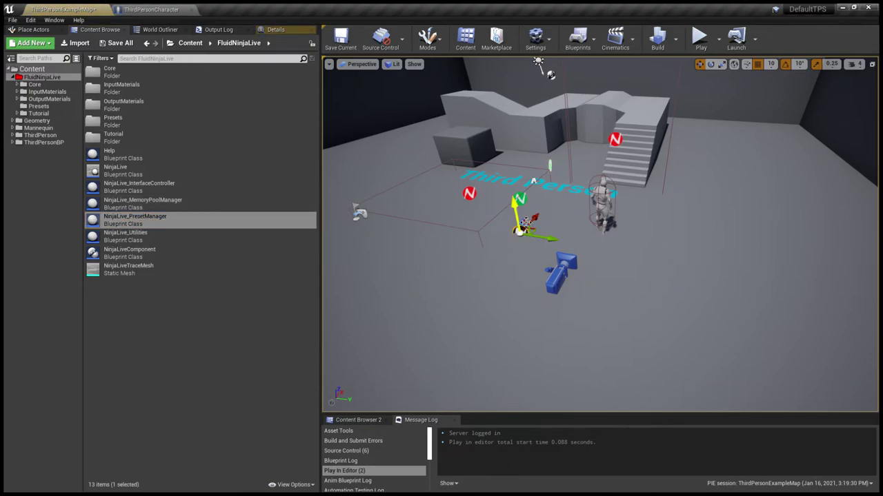
Playtest the level in a full-screen viewport to examine the NinjaLive preset interface, then end the playtest and restore the editor layout
key(F11)
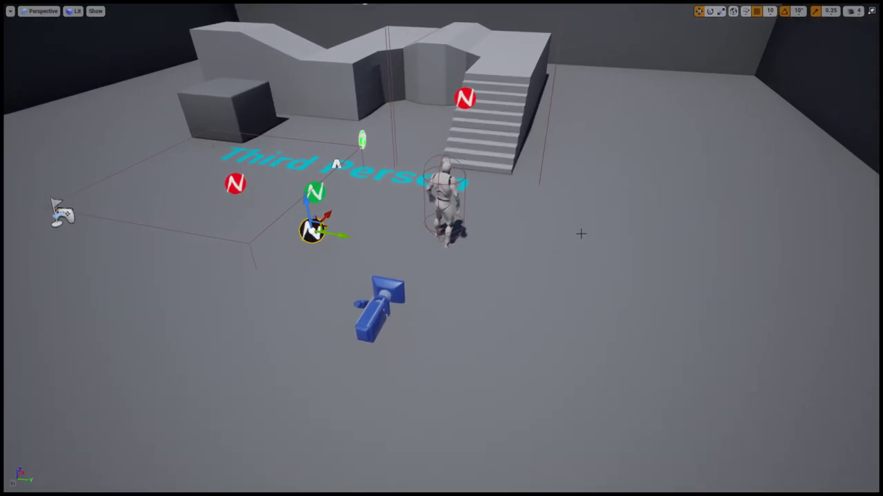
key(alt+p)
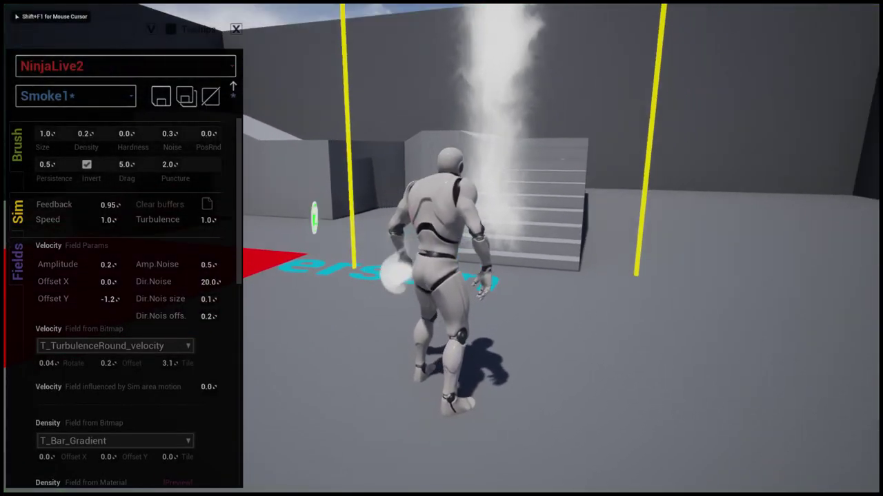
key(shift+F1)
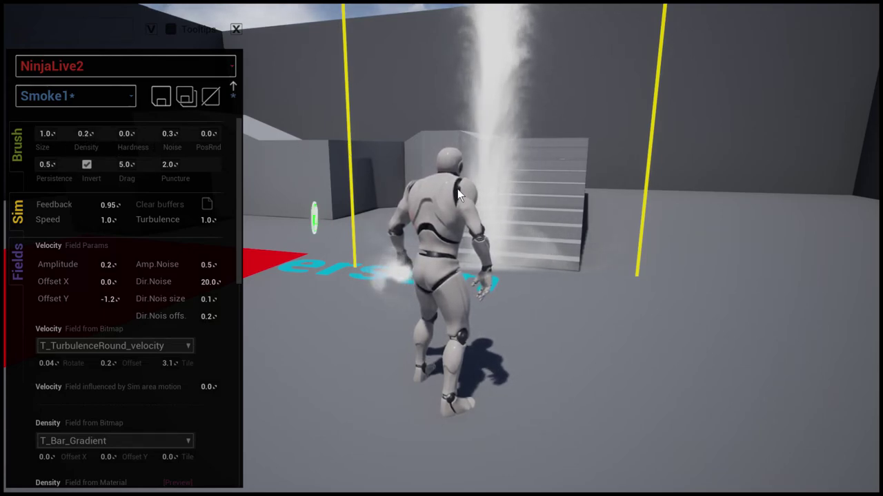
key(Escape)
scroll(456, 193, down, 6)
key(F11)
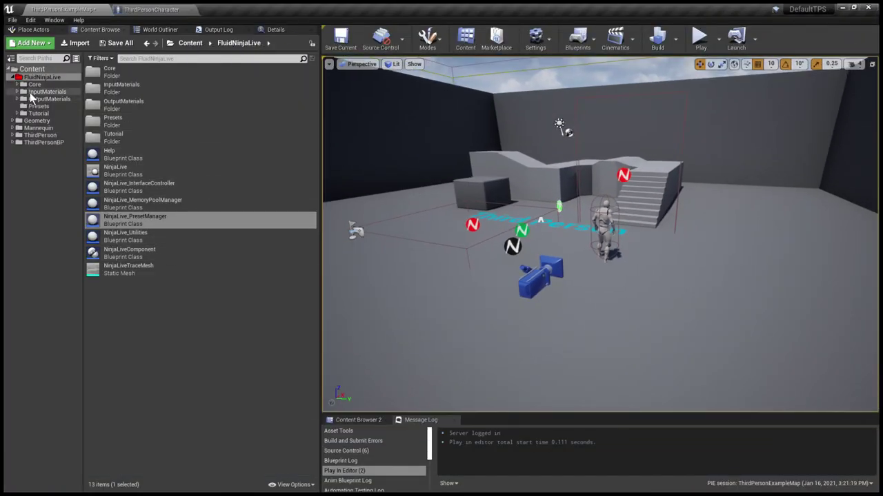
Open the NinjaLiveGUI widget blueprint from the FluidNinjaLive Core folder for inspection, and return to the level
click(34, 84)
click(143, 207)
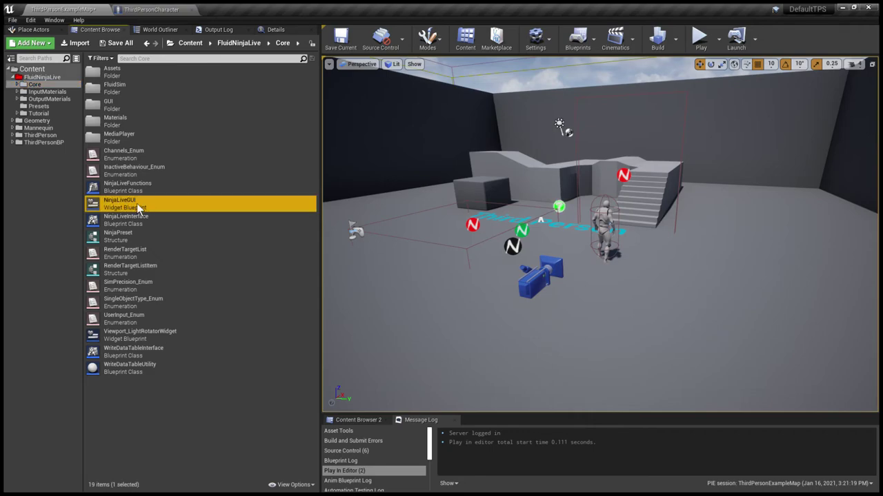
double_click(137, 205)
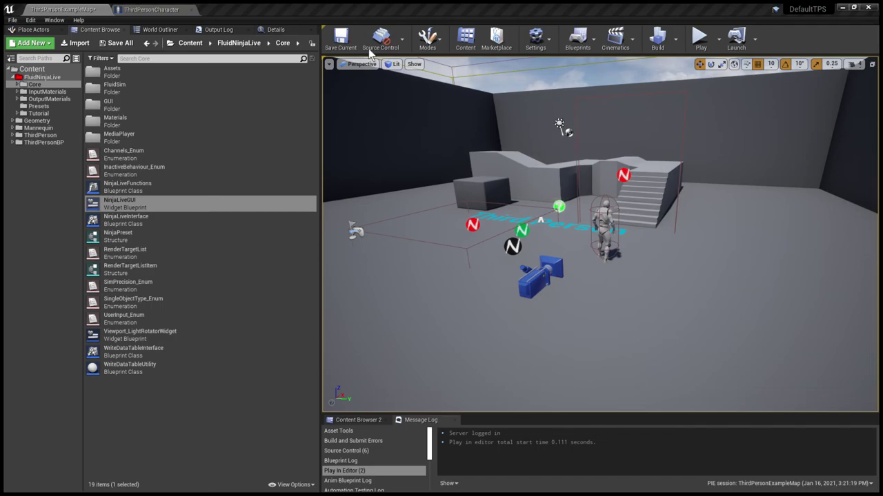
click(110, 11)
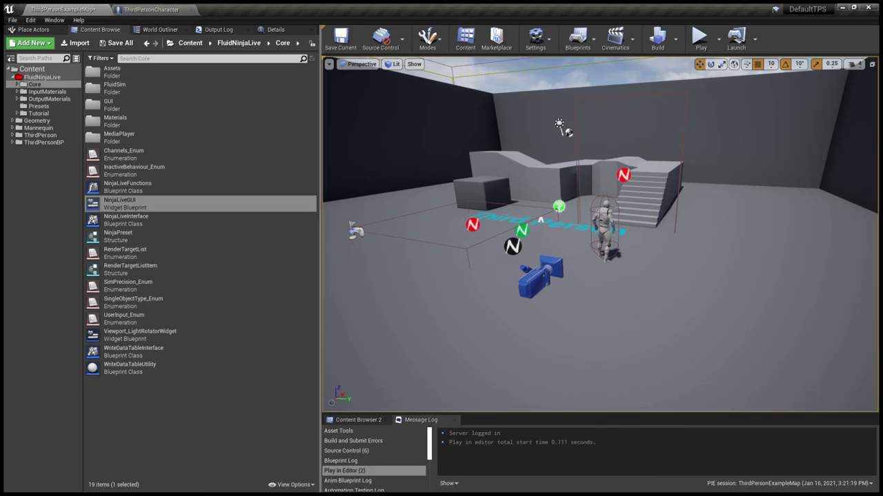
right_drag(552, 249, 524, 221)
key(w)
key(s)
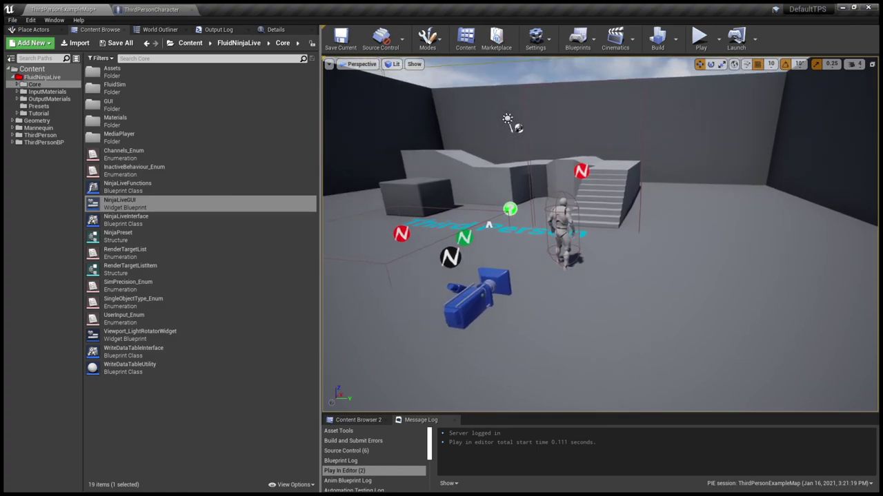
key(w)
right_drag(616, 233, 616, 280)
key(s)
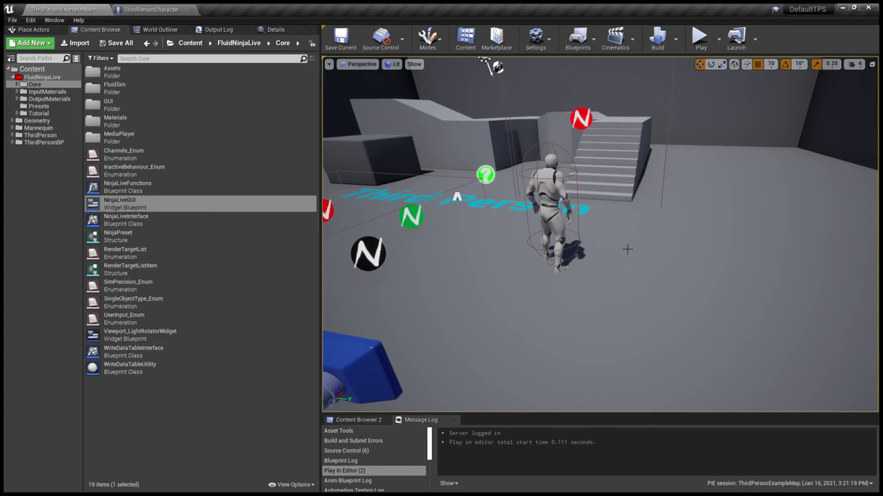
key(a)
right_drag(434, 146, 435, 146)
key(d)
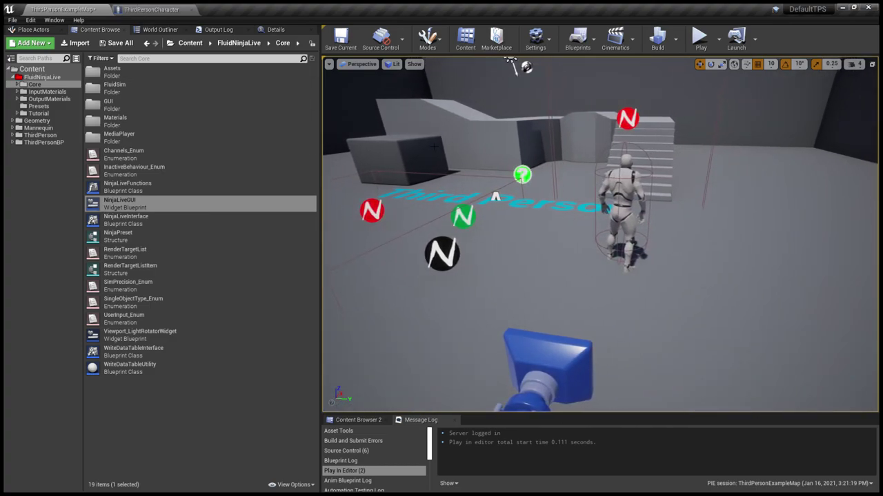
Reopen the NinjaLiveGUI widget blueprint for another look, and return to the level to view the topic list on the wall
click(123, 207)
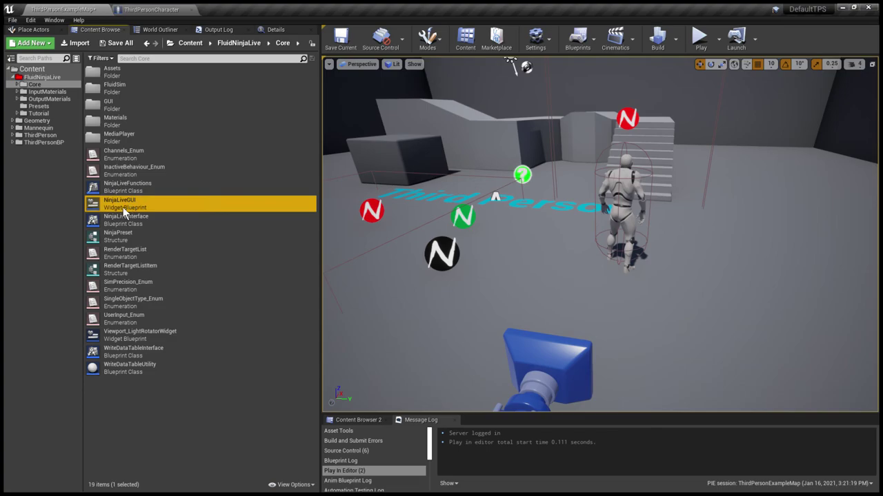
double_click(123, 207)
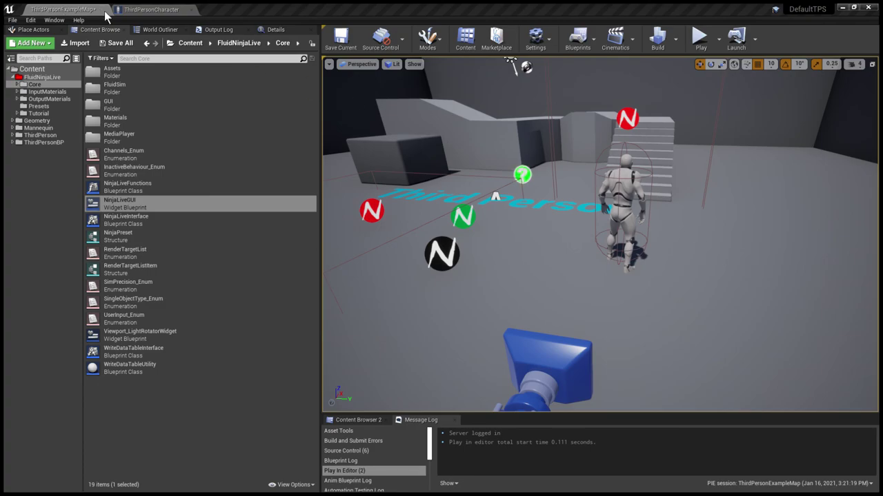
drag(512, 227, 642, 290)
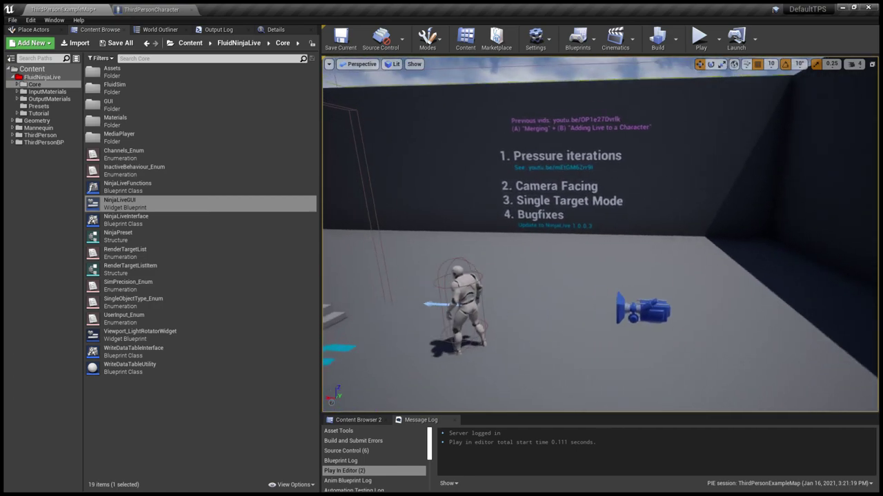
drag(516, 290, 517, 230)
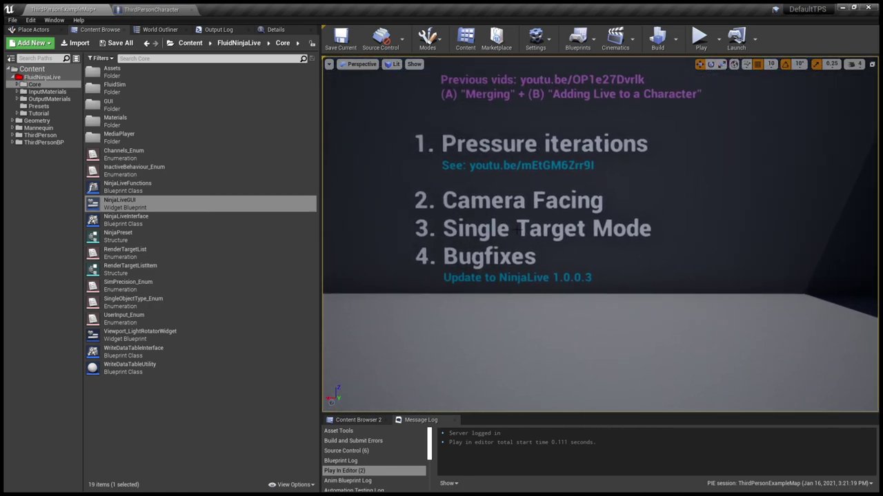